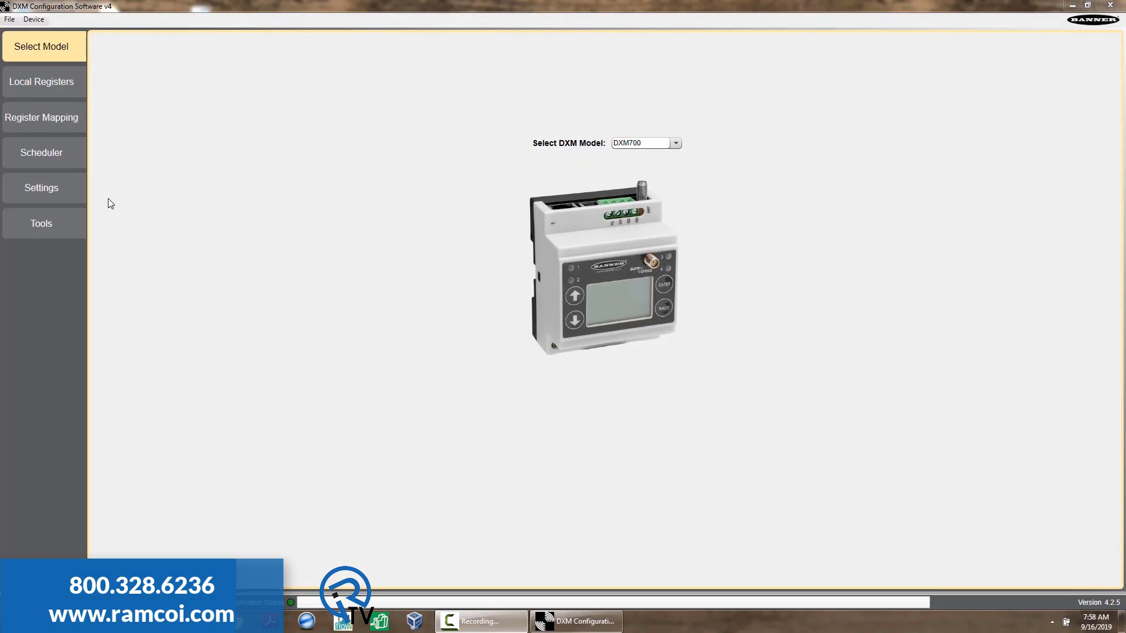
# Read the device clock, sync it to PC time, and set timezone Central Standard Time (UTC-06:00).
pyautogui.click(53, 193)
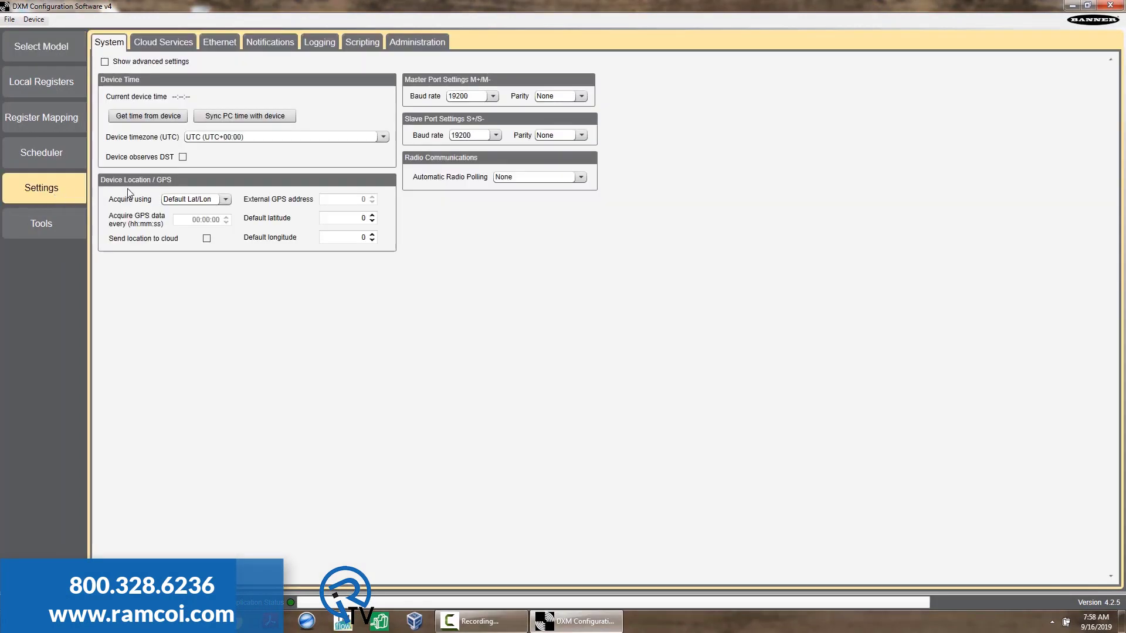
pyautogui.click(146, 117)
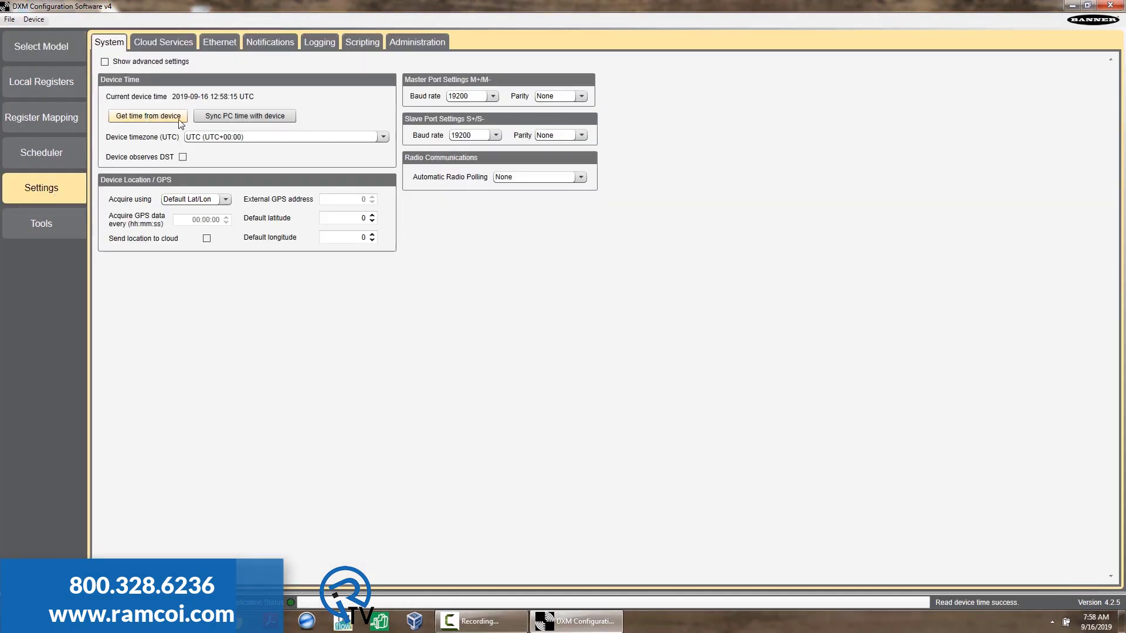
pyautogui.click(211, 117)
pyautogui.click(215, 139)
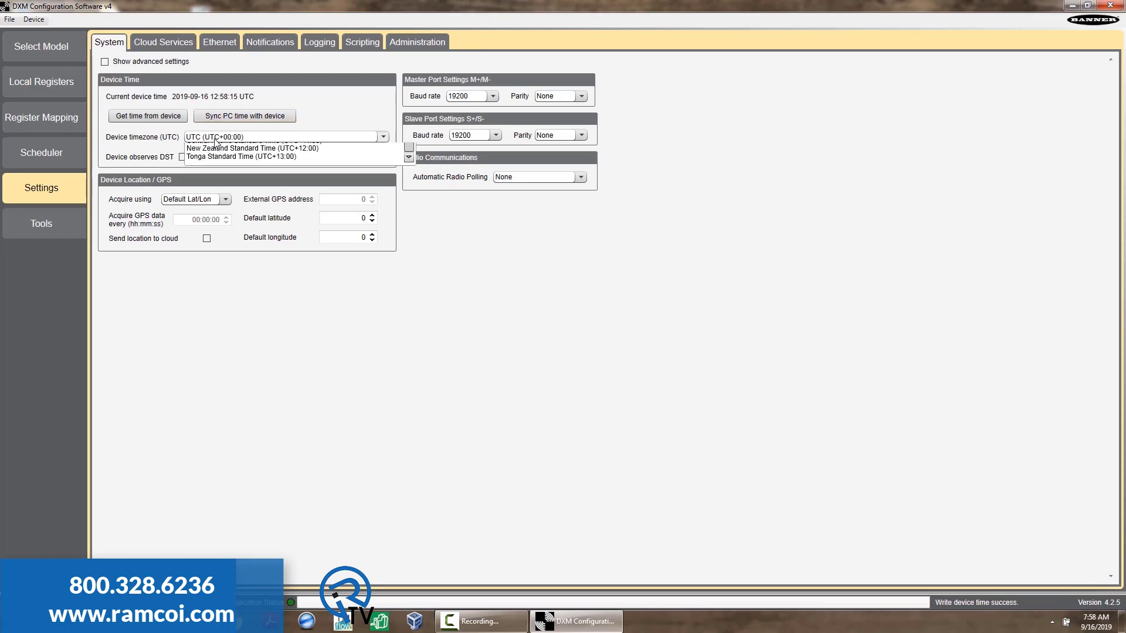
pyautogui.click(222, 196)
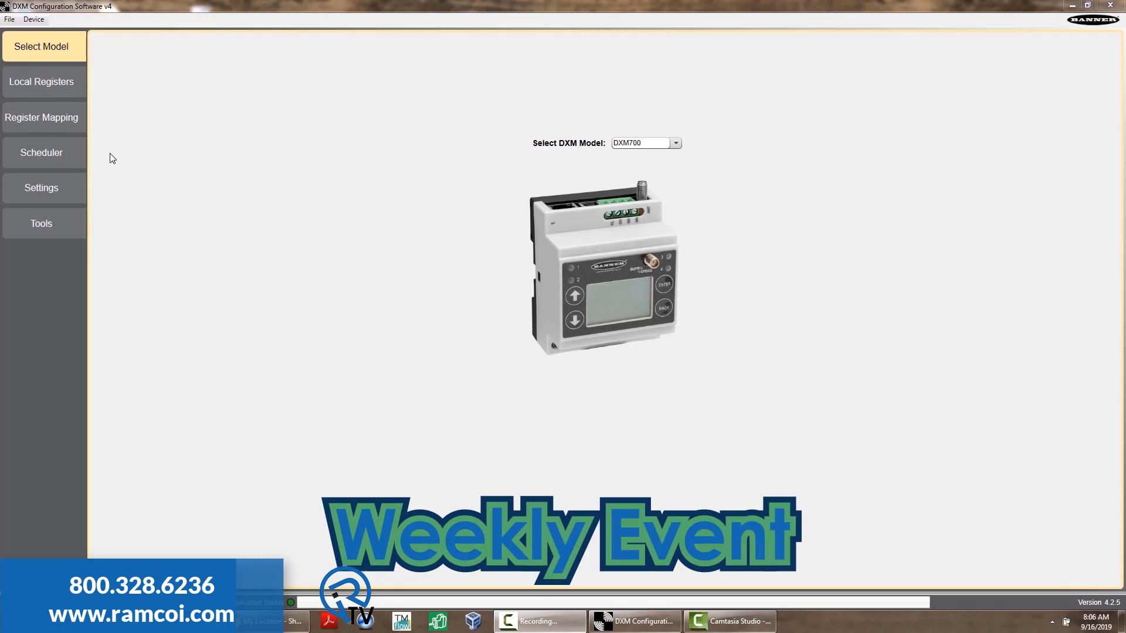
# Add a weekly event named start_pump writing to register 20.
pyautogui.click(68, 153)
pyautogui.click(137, 69)
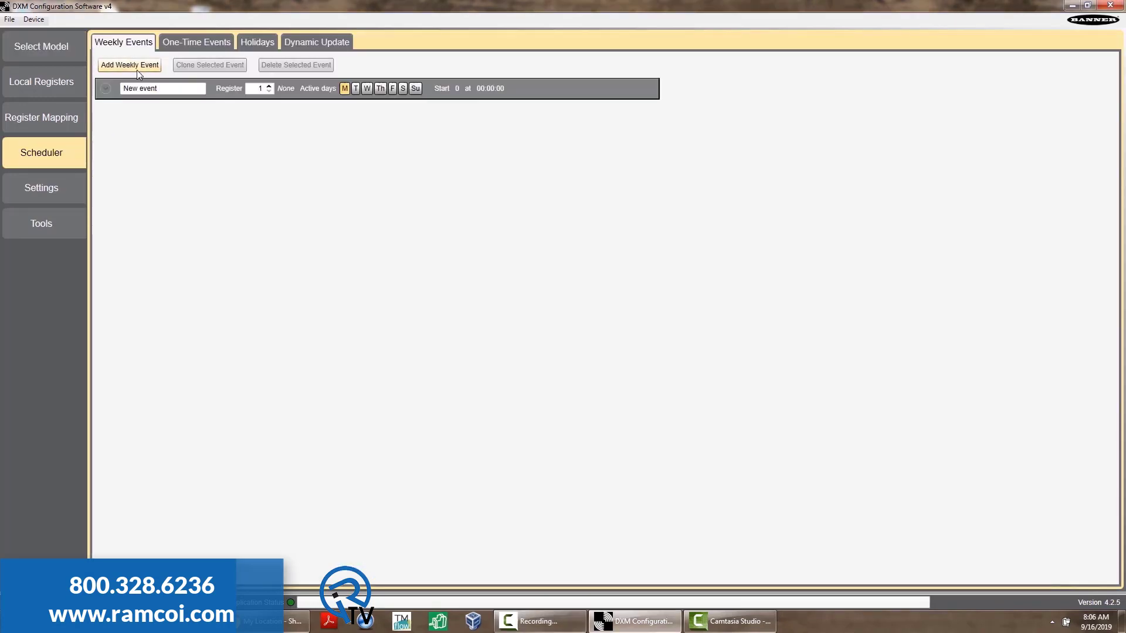
pyautogui.click(105, 88)
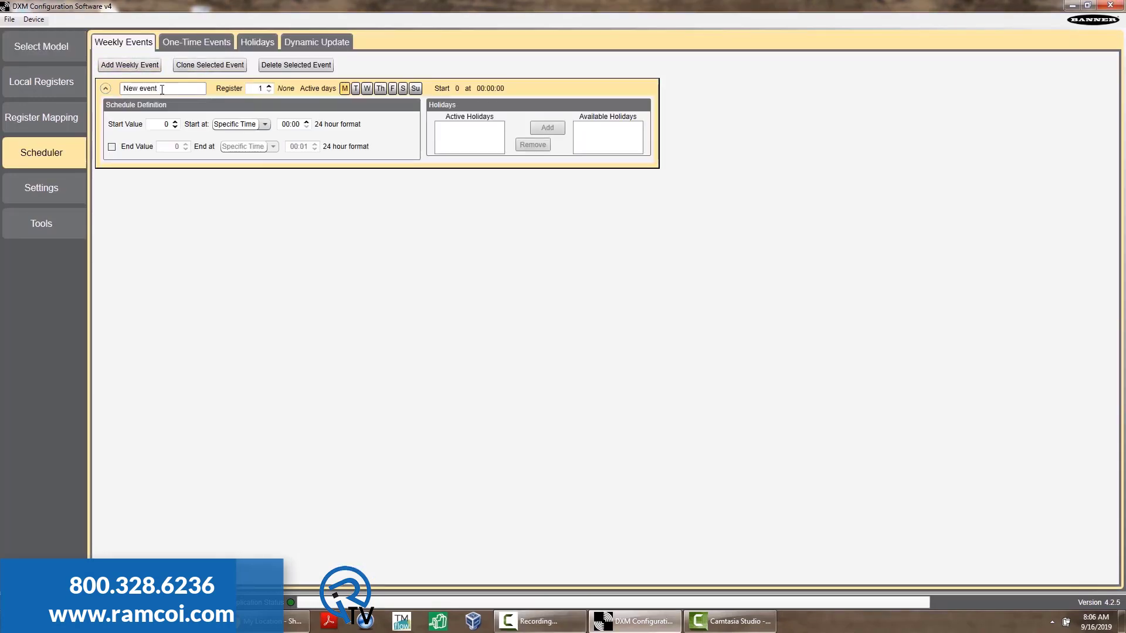
pyautogui.write('s')
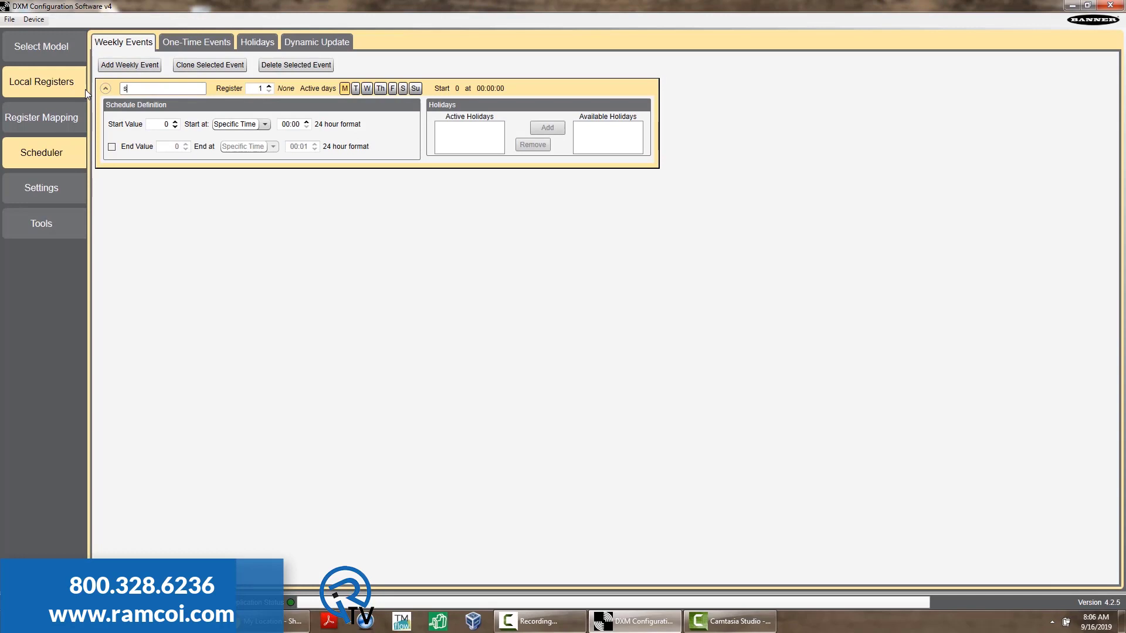
pyautogui.write('tart_pump')
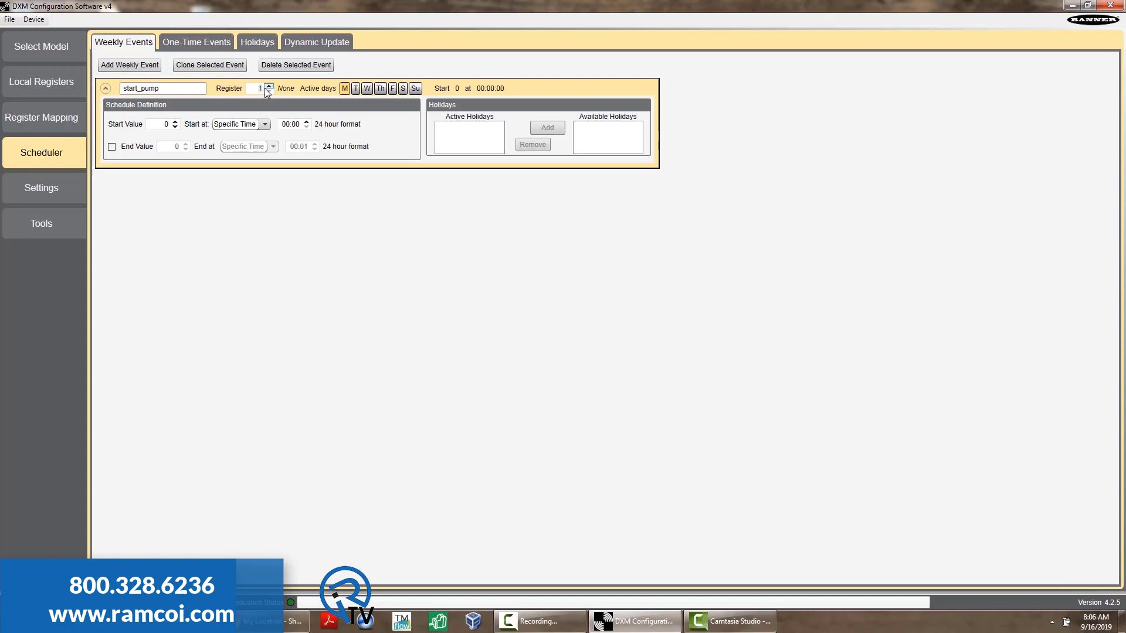
pyautogui.write('20')
# Make start_pump active Tuesday through Friday with start value 1 at a specific time.
pyautogui.click(356, 88)
pyautogui.click(367, 88)
pyautogui.click(380, 88)
pyautogui.click(393, 88)
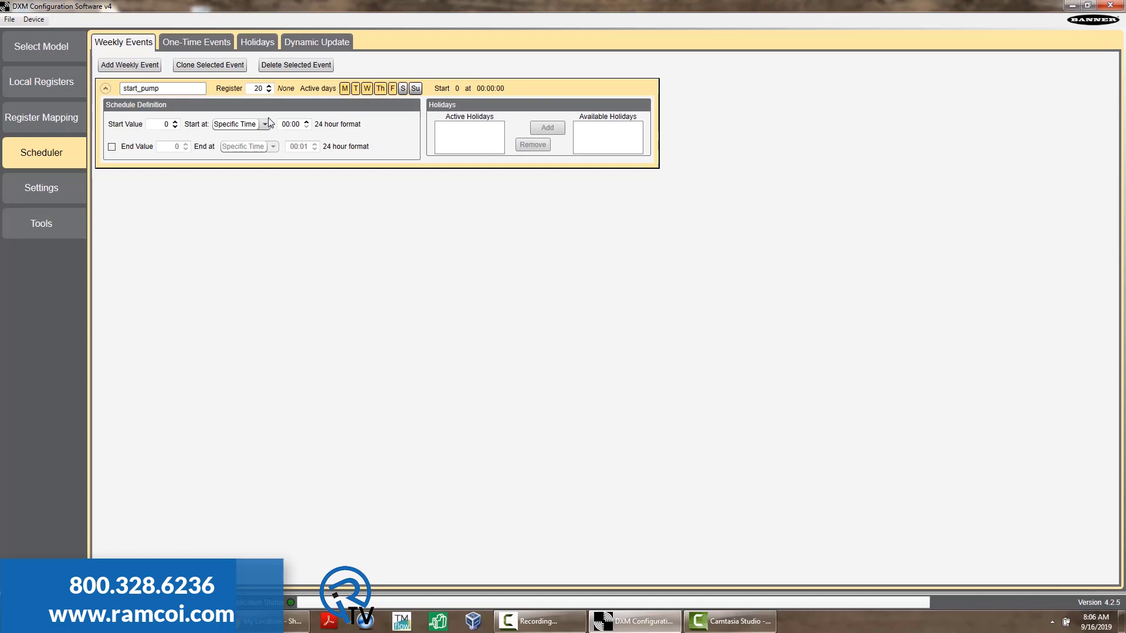
pyautogui.click(175, 121)
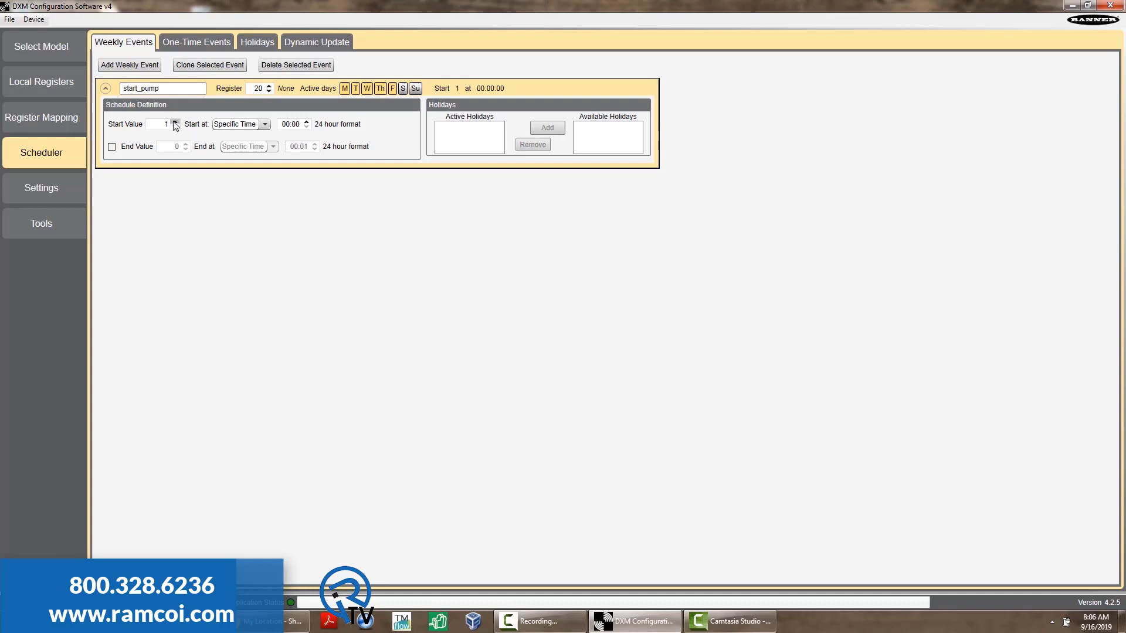
pyautogui.click(265, 125)
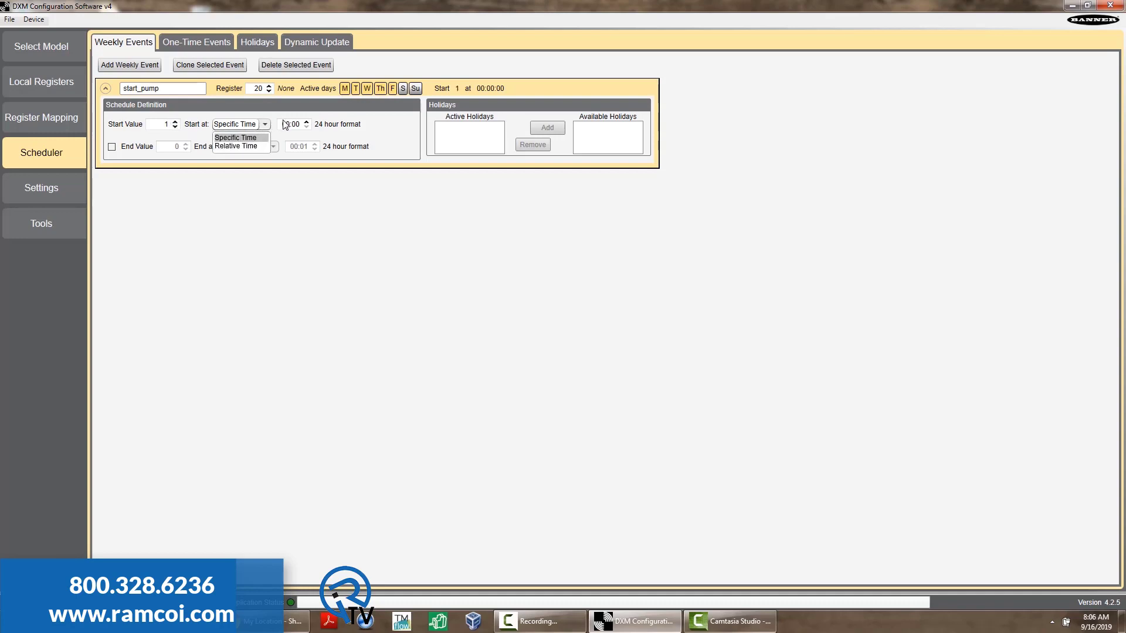
pyautogui.click(287, 125)
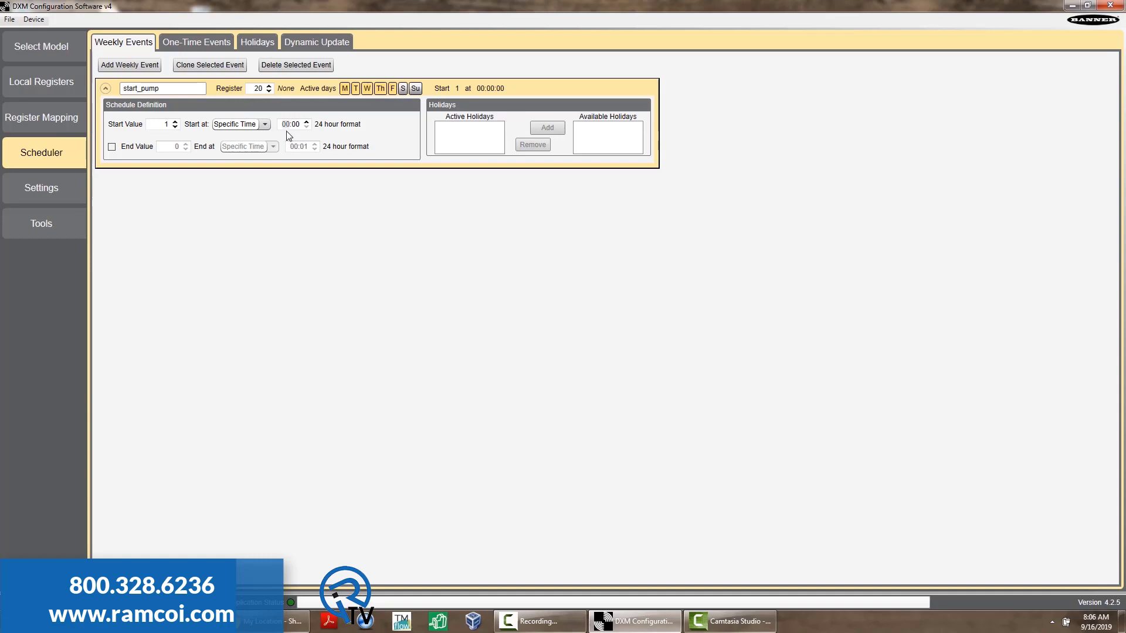
# Enable an end value for start_pump and switch its start to sun-relative time.
pyautogui.write('8')
pyautogui.click(112, 146)
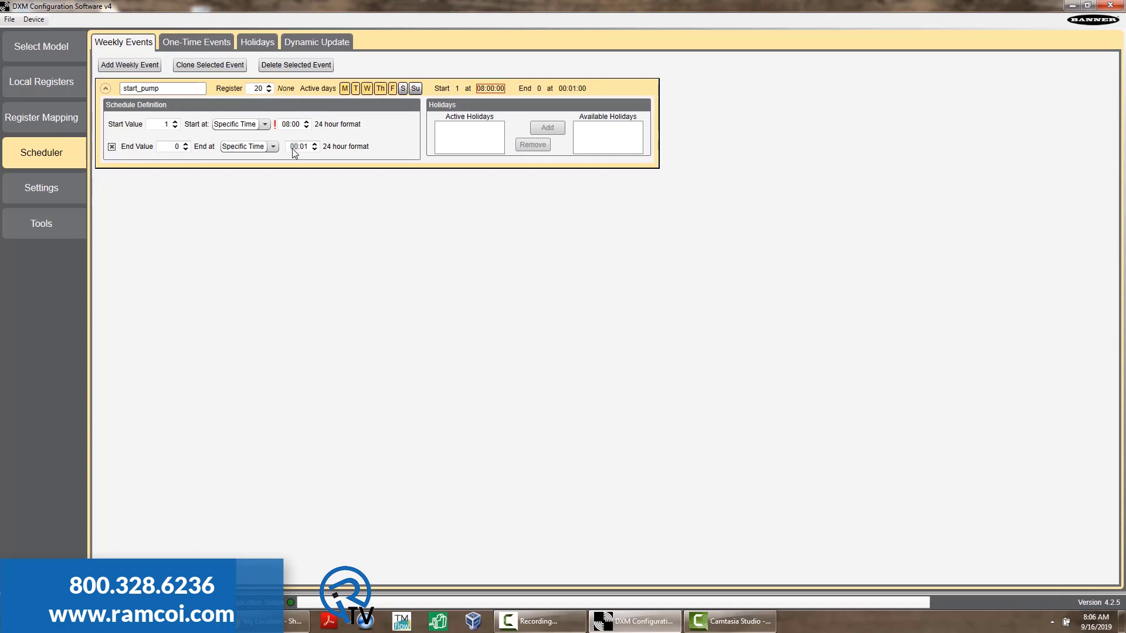
pyautogui.write('500')
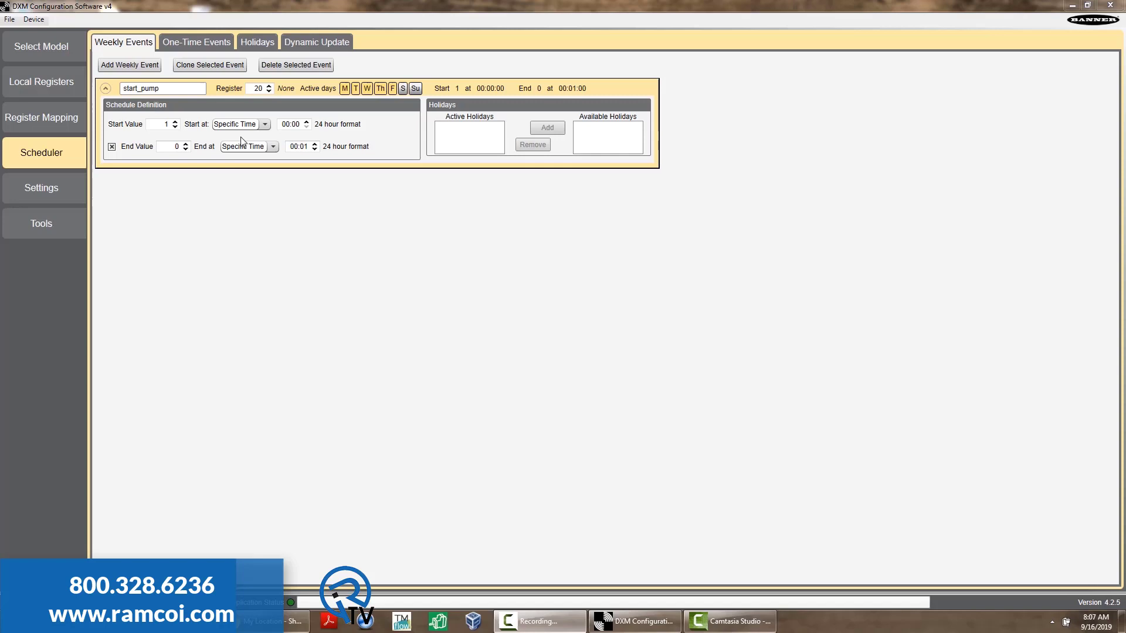
pyautogui.click(247, 125)
pyautogui.click(246, 146)
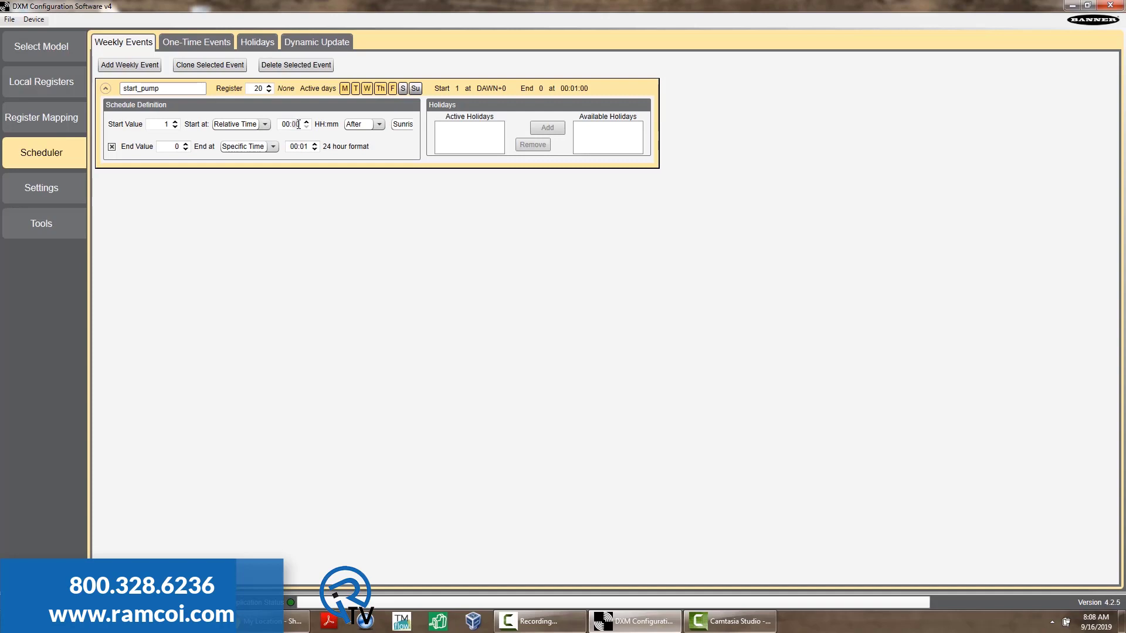
# Finish start_pump's relative start offset and its sunrise/sunset choice.
pyautogui.write('0')
pyautogui.click(398, 126)
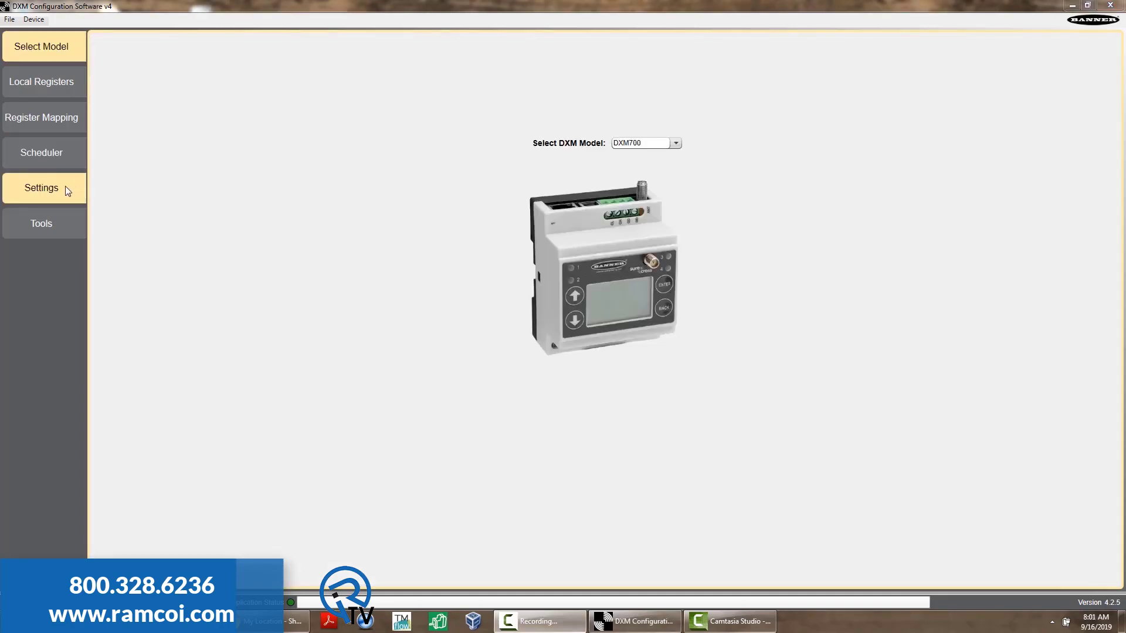
pyautogui.click(66, 187)
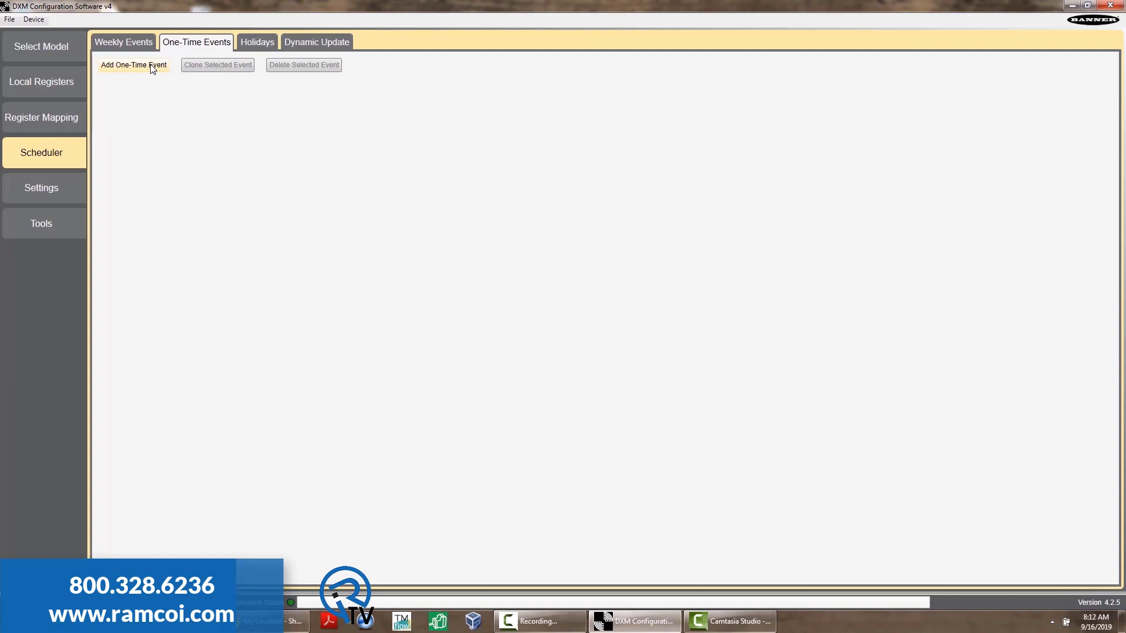
# Add a one-time event named purge with start value 1 at a specific time.
pyautogui.click(138, 65)
pyautogui.click(105, 89)
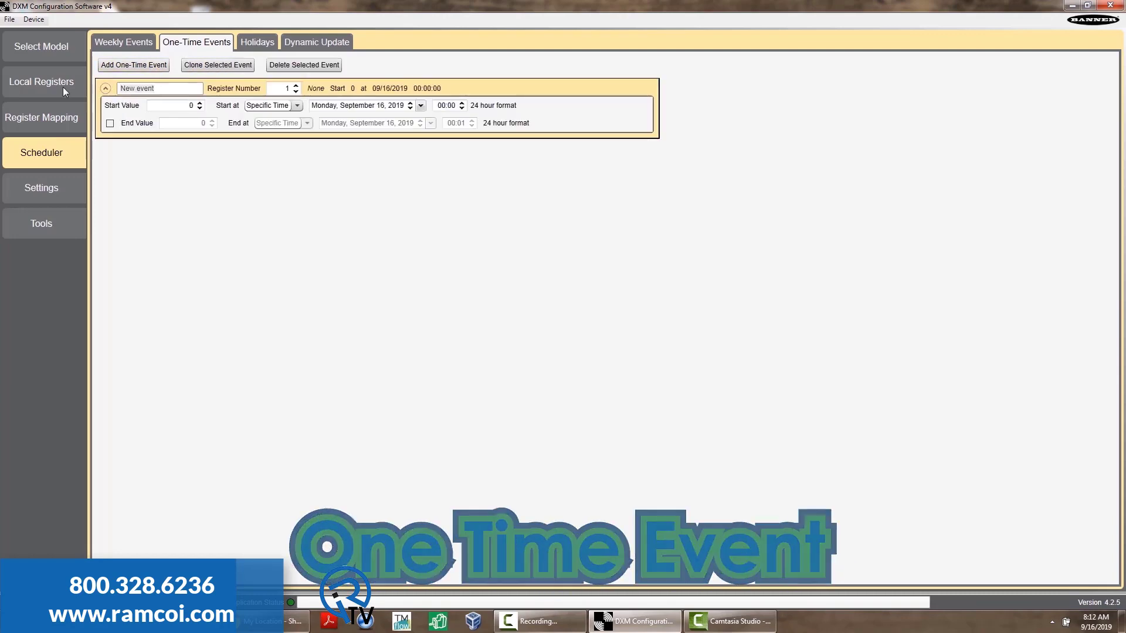
pyautogui.write('pur')
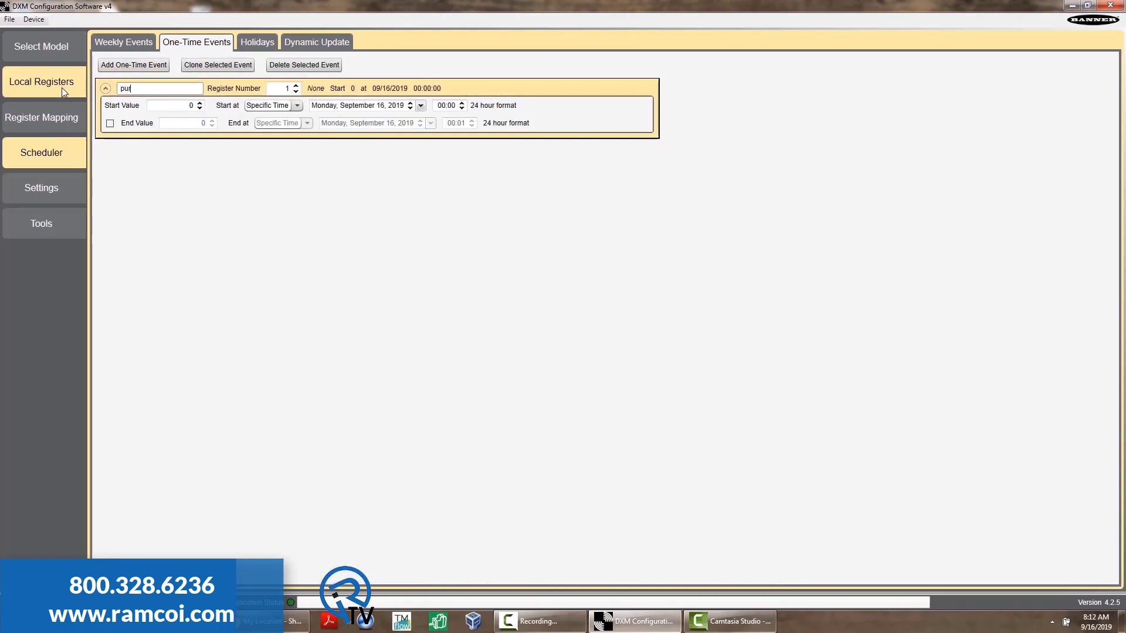
pyautogui.write('ge')
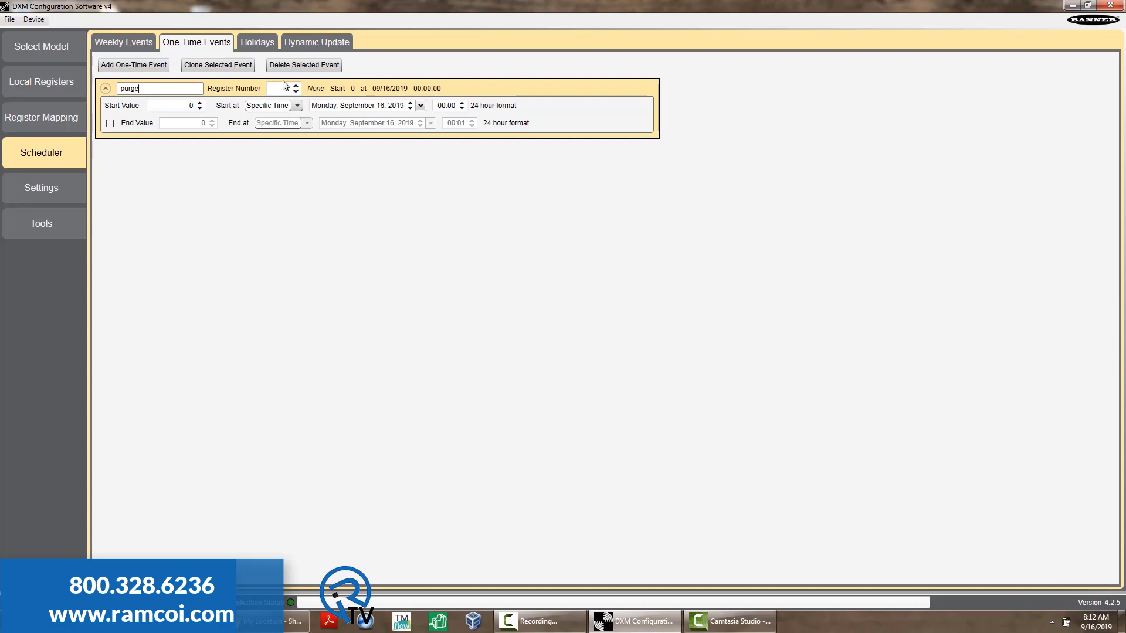
pyautogui.write('0')
pyautogui.click(200, 103)
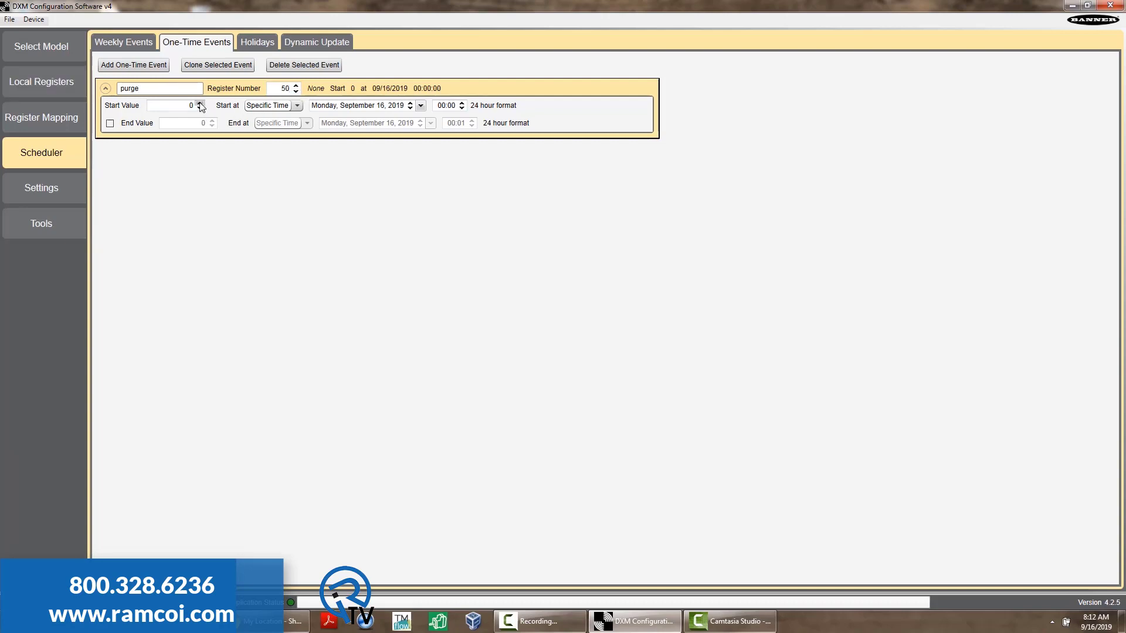
pyautogui.click(298, 107)
pyautogui.click(301, 108)
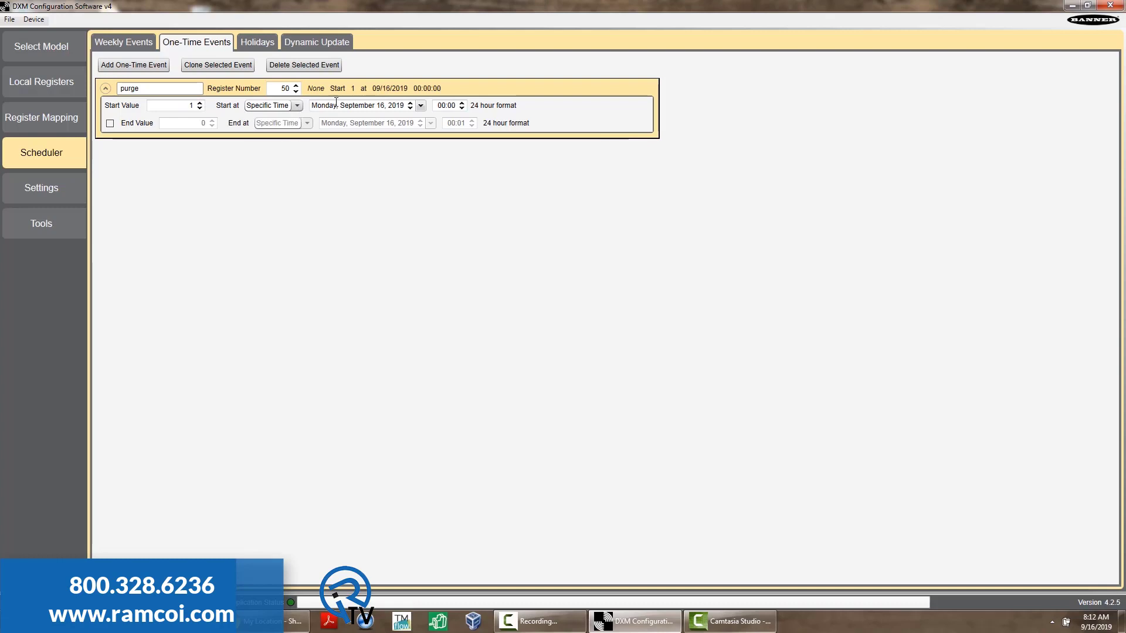
# Set the purge event's start date to October 28, 2019.
pyautogui.click(420, 106)
pyautogui.click(404, 123)
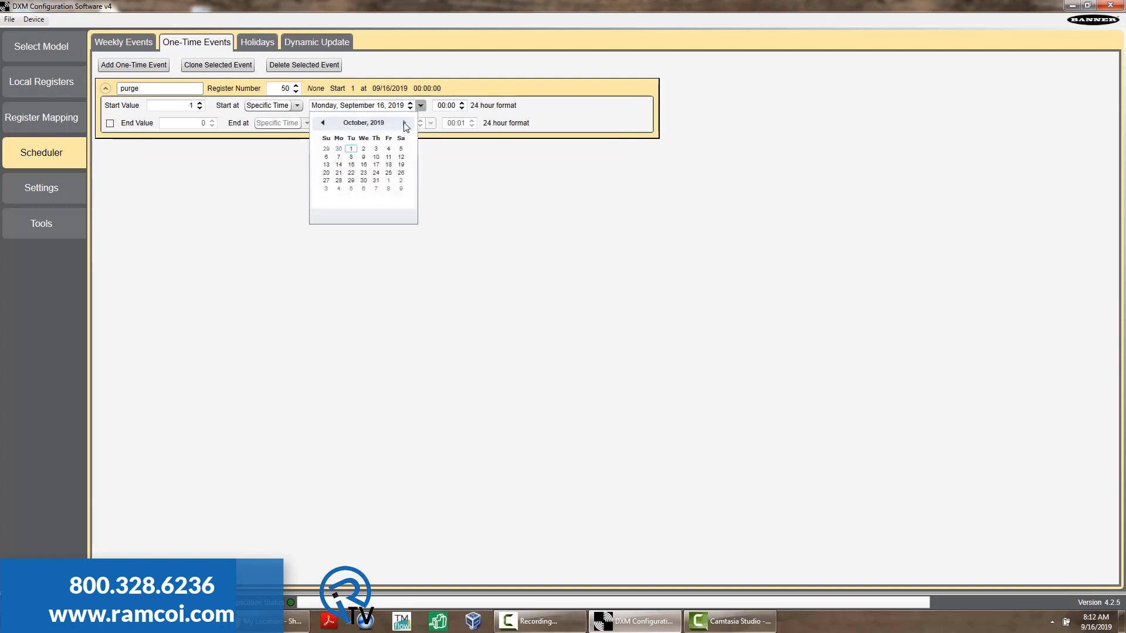
pyautogui.click(339, 181)
pyautogui.click(442, 107)
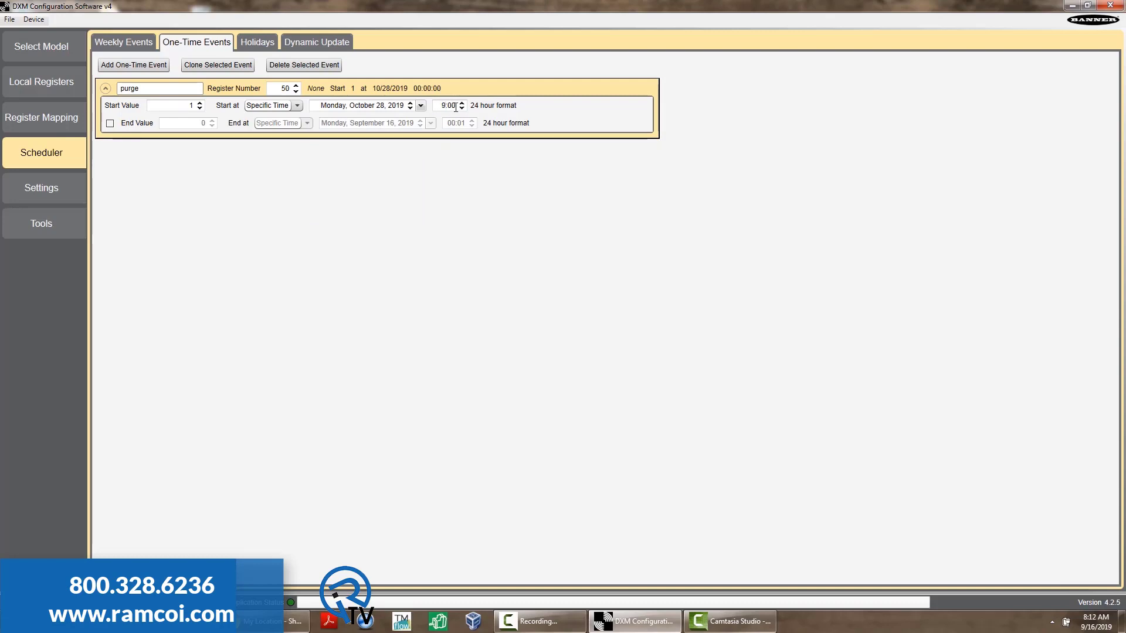
# Enable purge's end value and set its end to October 28, 2019 at 10:00.
pyautogui.click(110, 123)
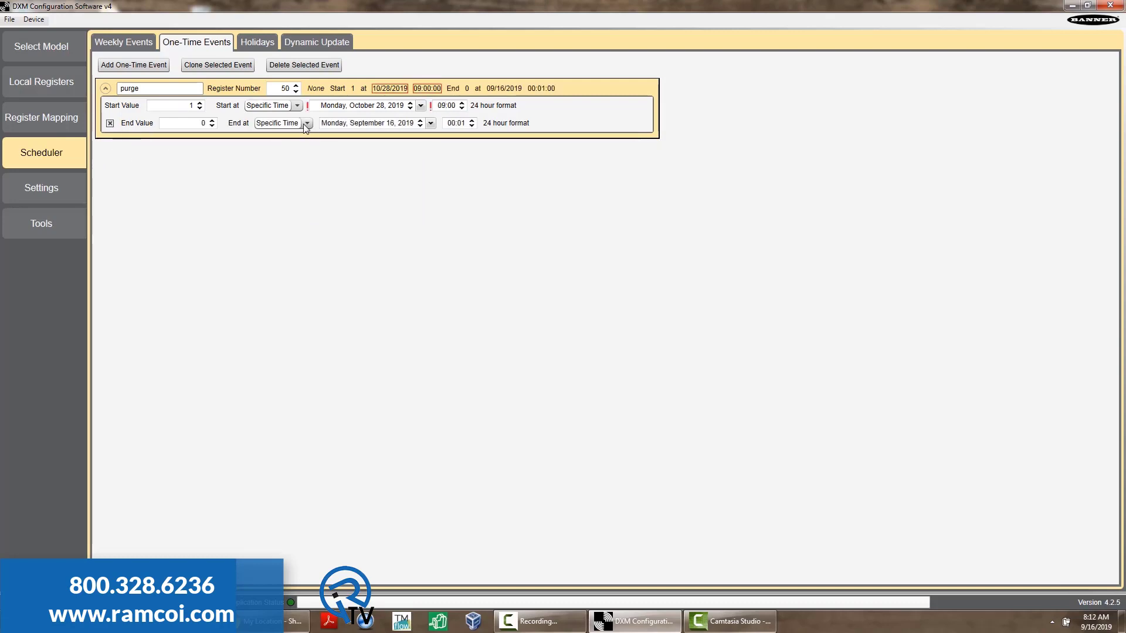
pyautogui.click(430, 123)
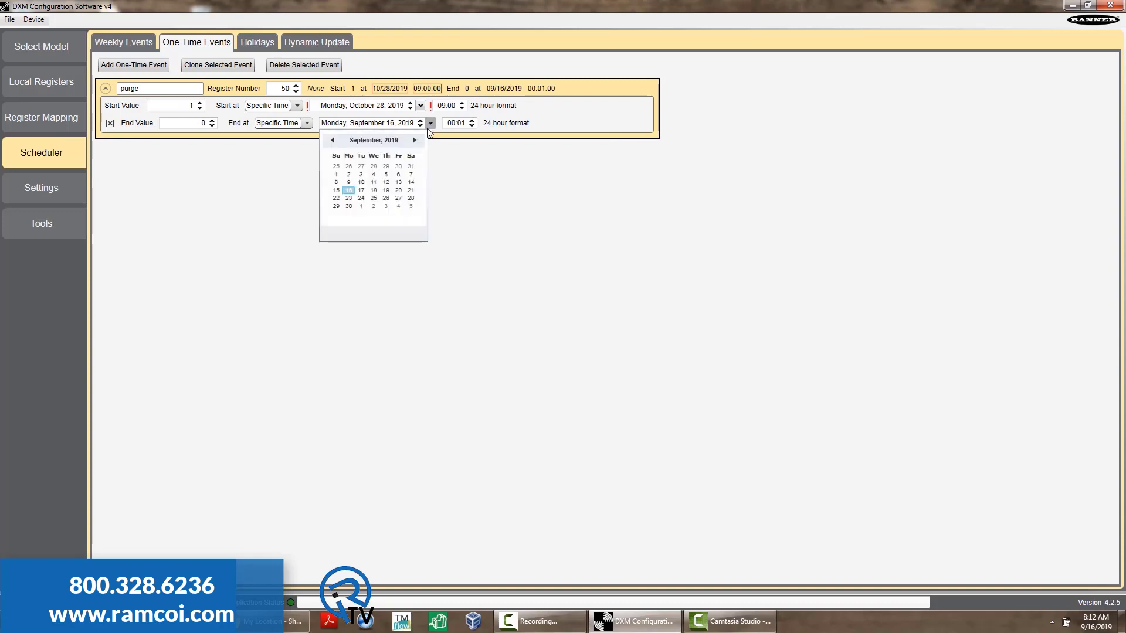
pyautogui.click(416, 140)
pyautogui.click(348, 198)
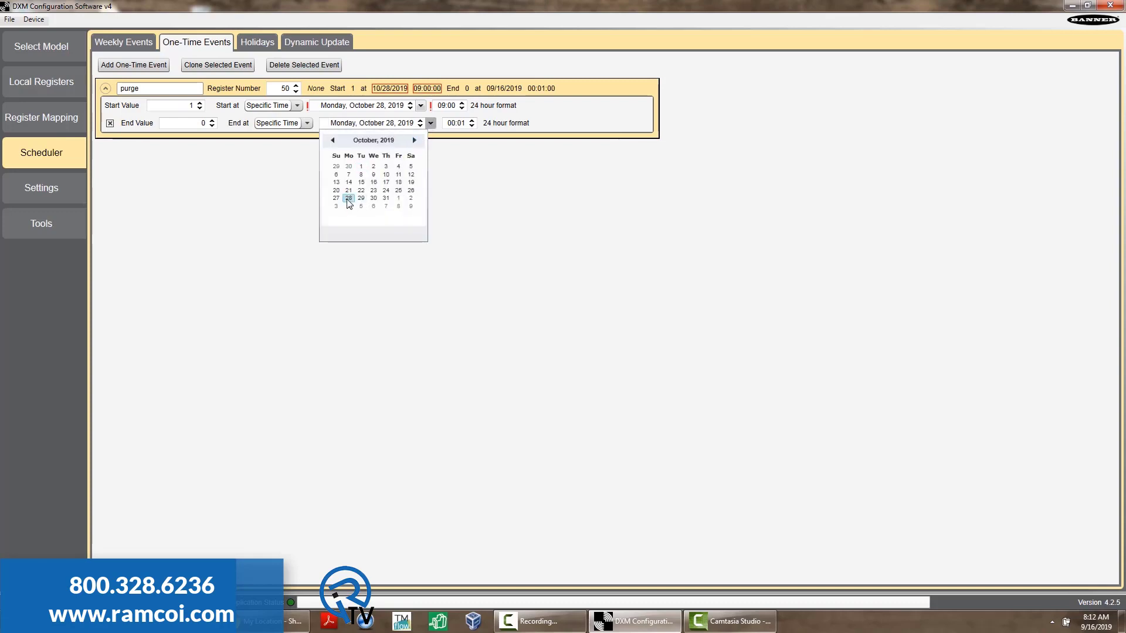
pyautogui.click(453, 123)
pyautogui.write('1')
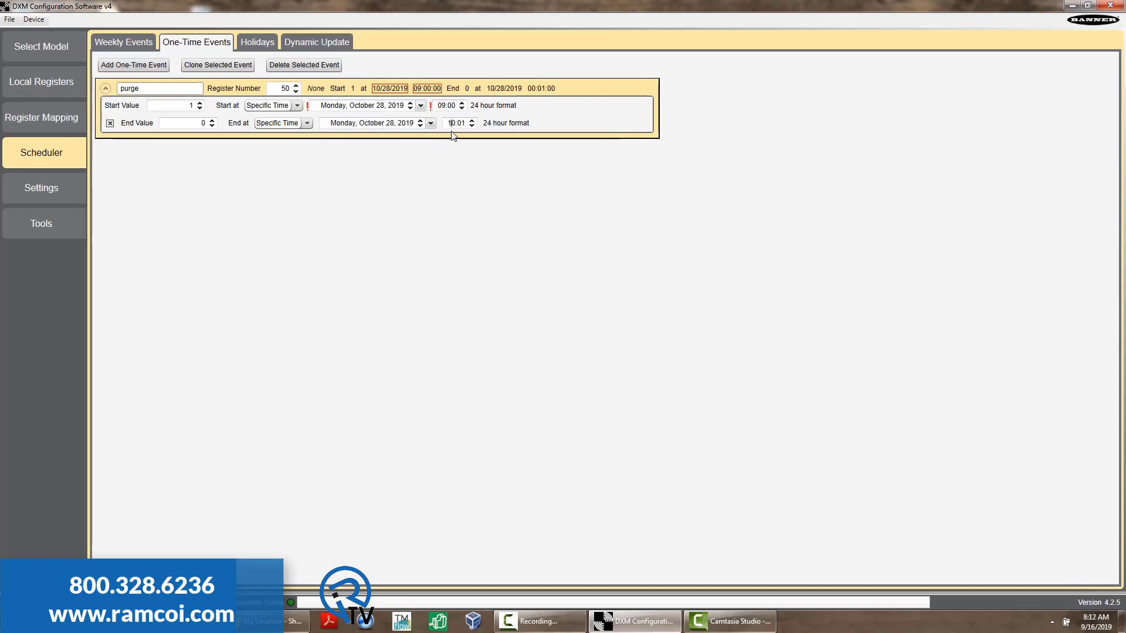
pyautogui.write('000')
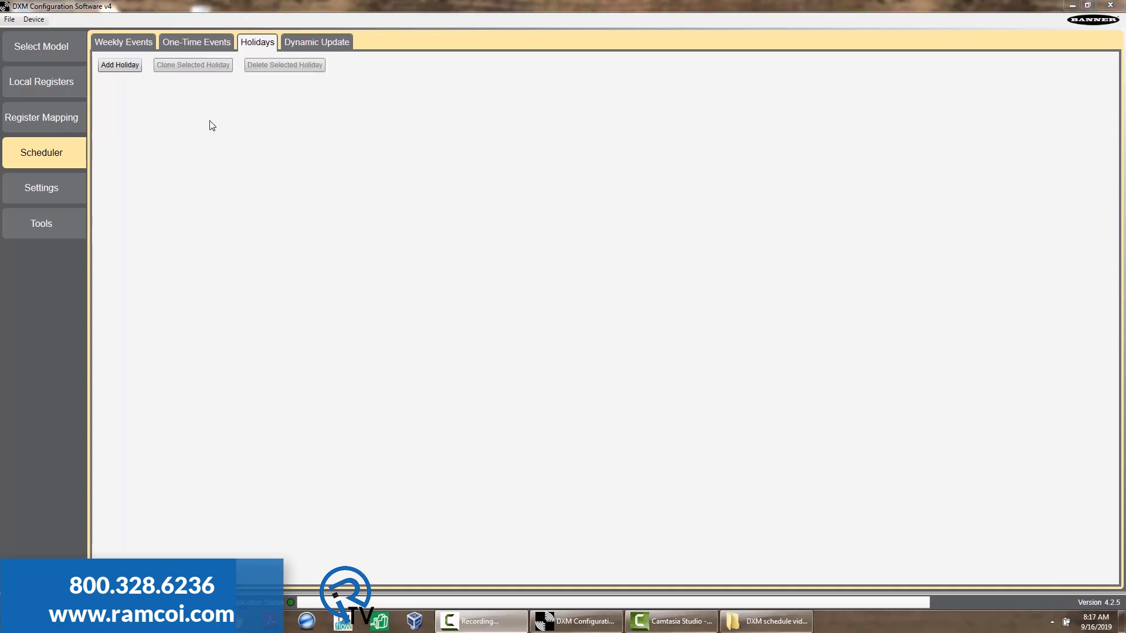
# Add a holiday named christmas starting December 25, 2019.
pyautogui.click(125, 66)
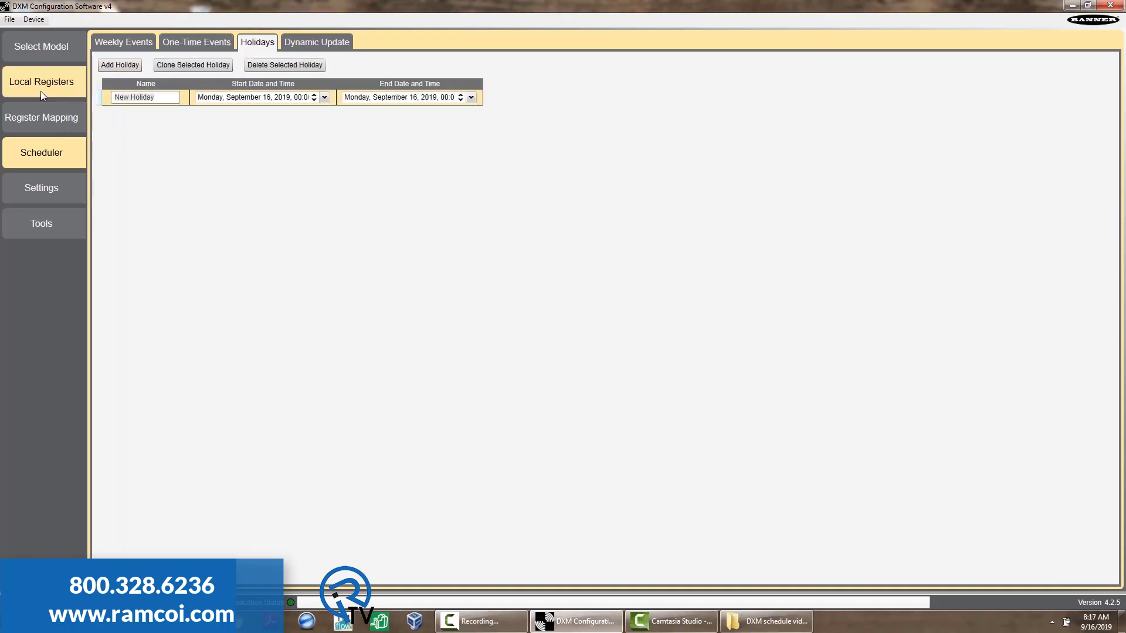
pyautogui.write('christmas')
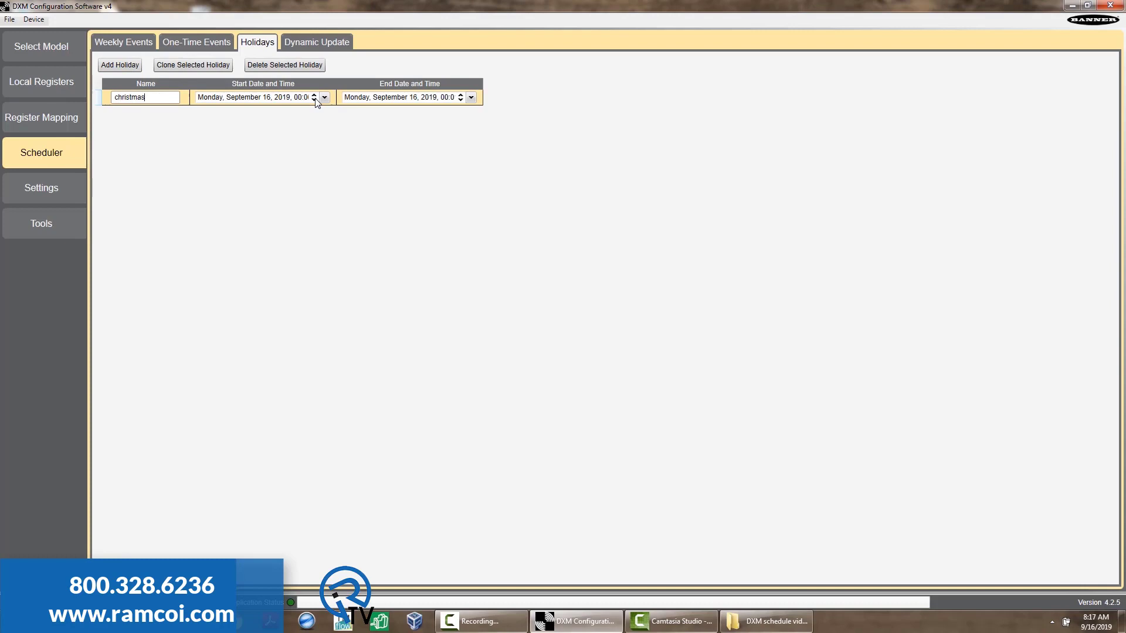
pyautogui.click(324, 97)
pyautogui.click(291, 115)
pyautogui.click(291, 115)
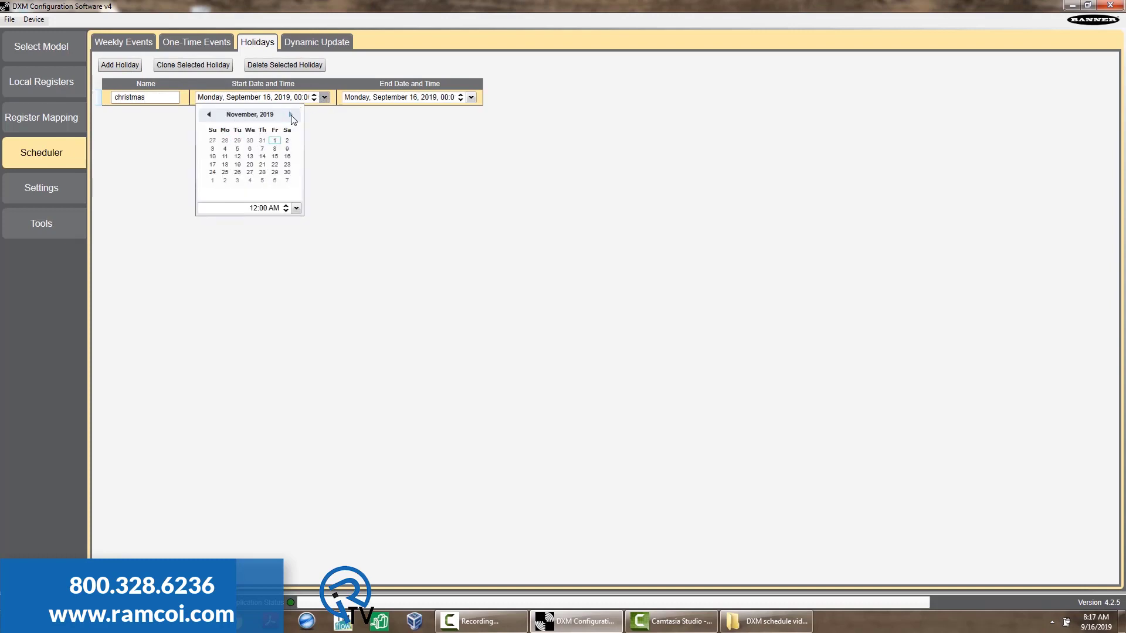
pyautogui.click(291, 115)
pyautogui.click(250, 174)
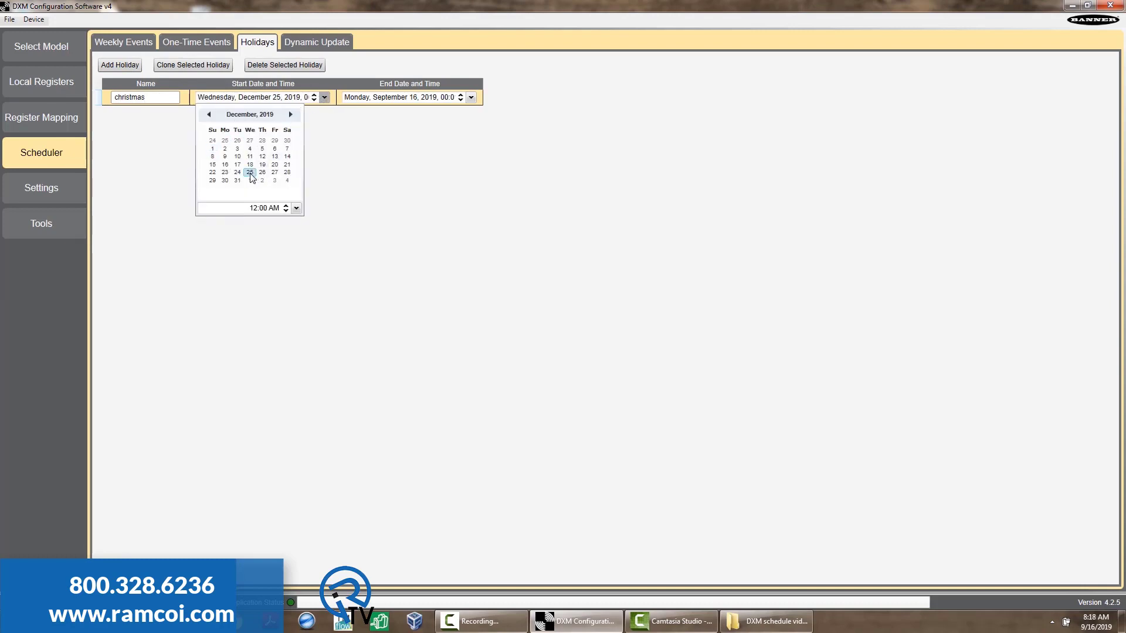
pyautogui.click(471, 97)
# Set the christmas holiday's end date to December 26, 2019.
pyautogui.click(471, 97)
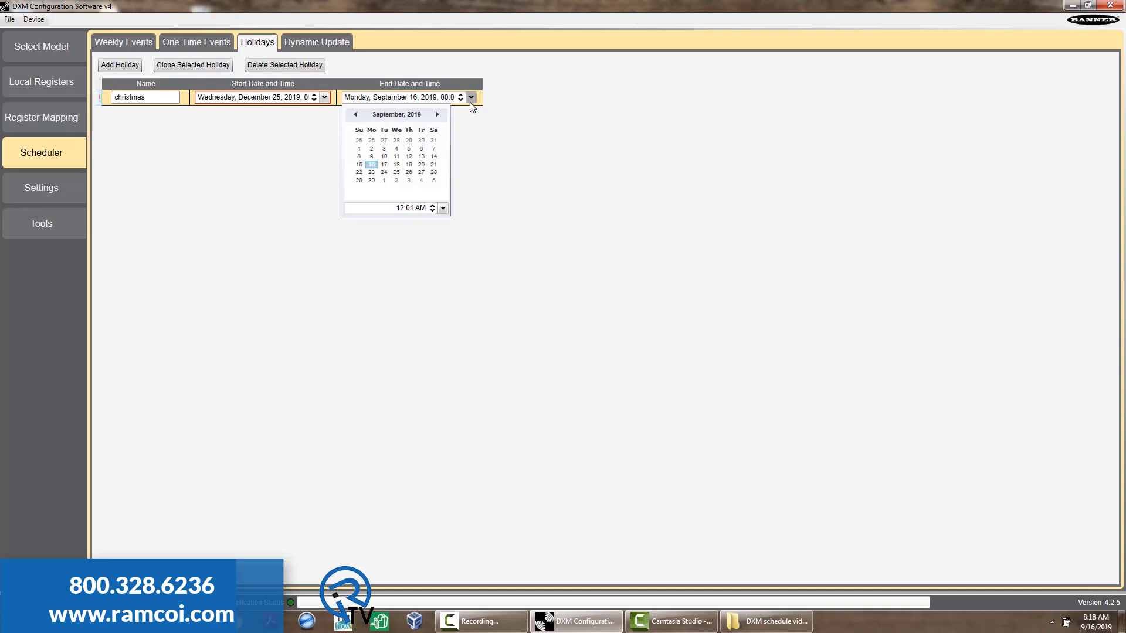
pyautogui.click(437, 114)
pyautogui.click(437, 114)
pyautogui.click(437, 115)
pyautogui.click(409, 173)
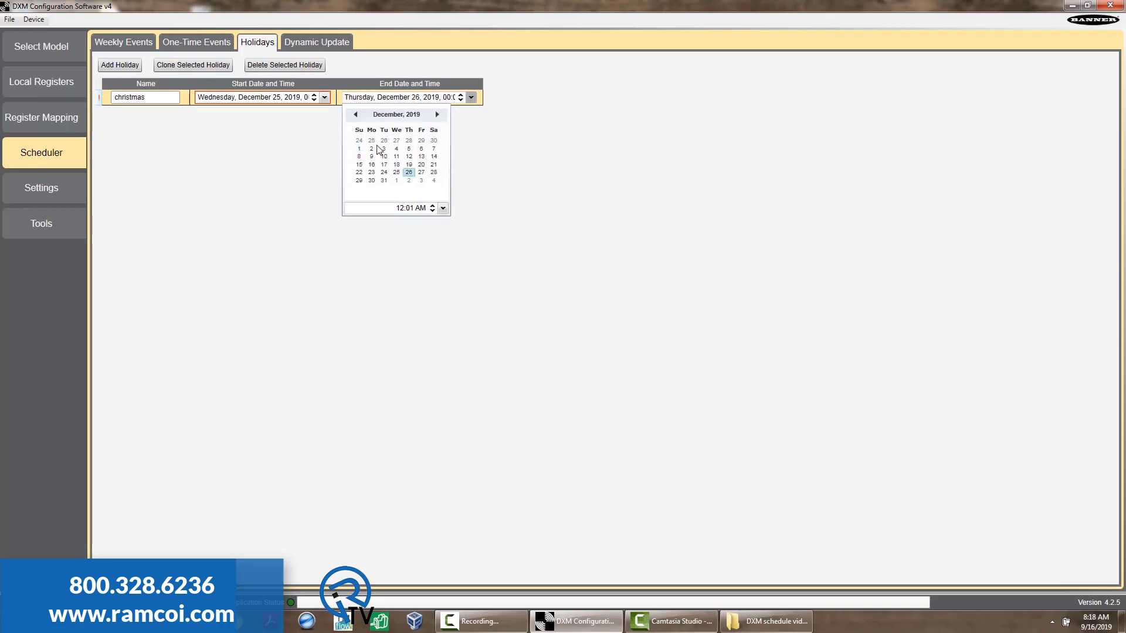
pyautogui.click(304, 103)
# Select christmas among start_pump's available holidays.
pyautogui.click(132, 46)
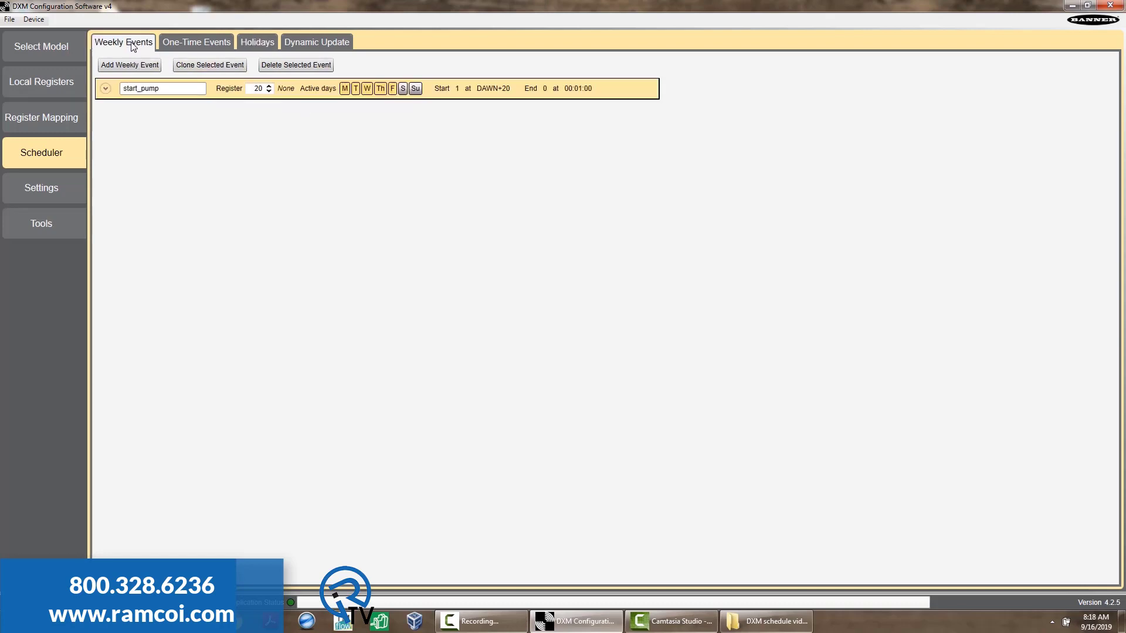
pyautogui.click(105, 88)
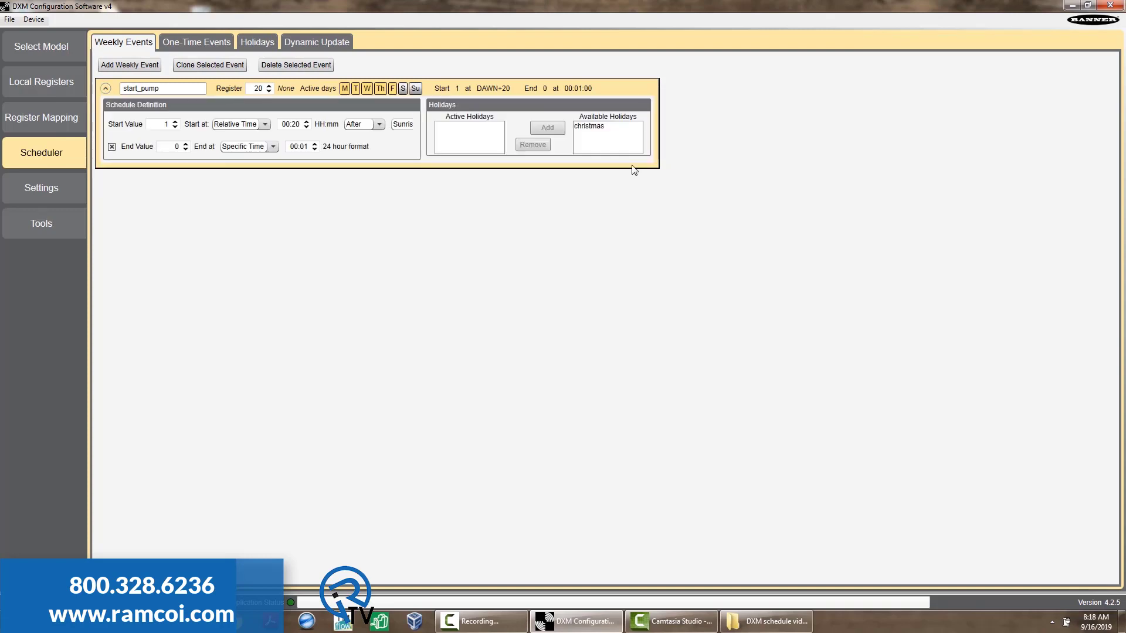
pyautogui.click(605, 127)
# Make christmas an active holiday for start_pump and save the schedule as SchedConfig.xml on the desktop.
pyautogui.click(555, 129)
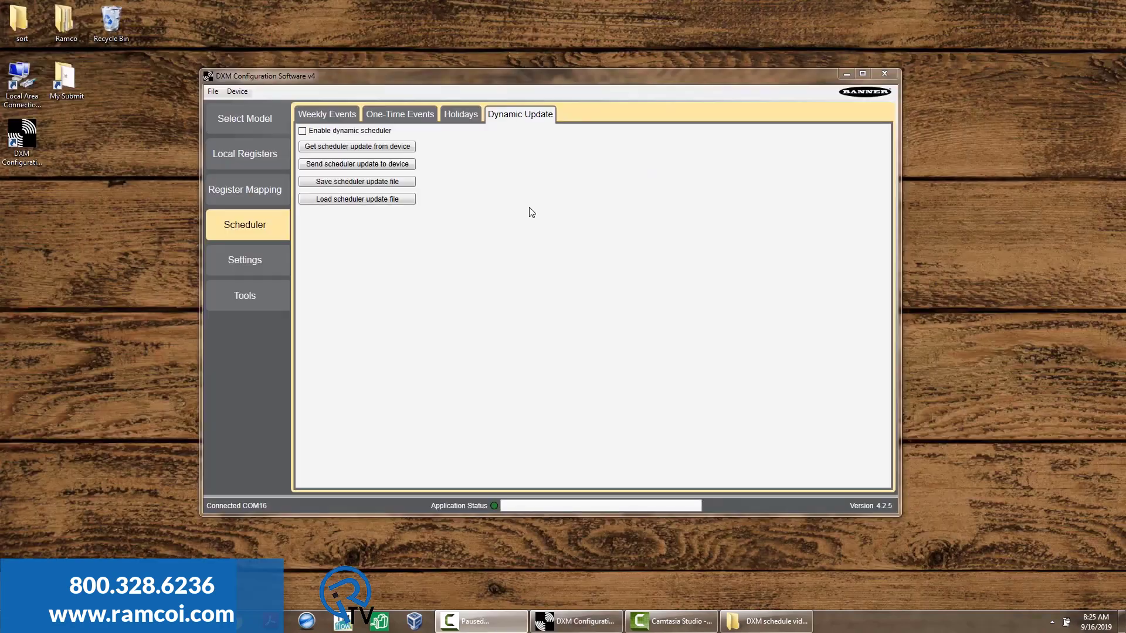
pyautogui.click(369, 186)
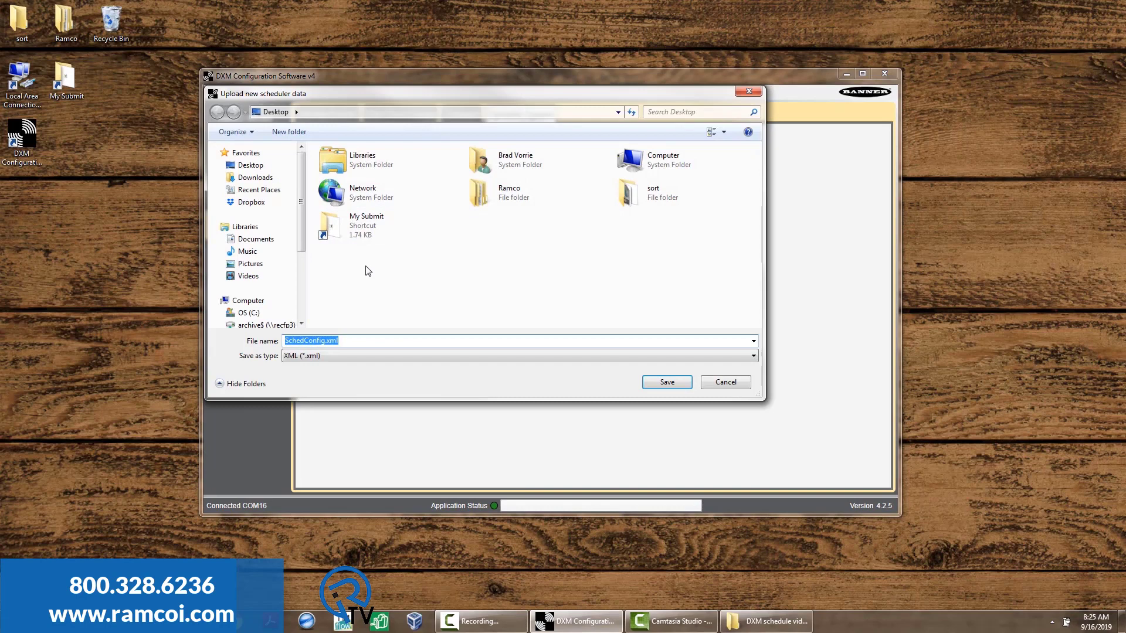
pyautogui.click(651, 386)
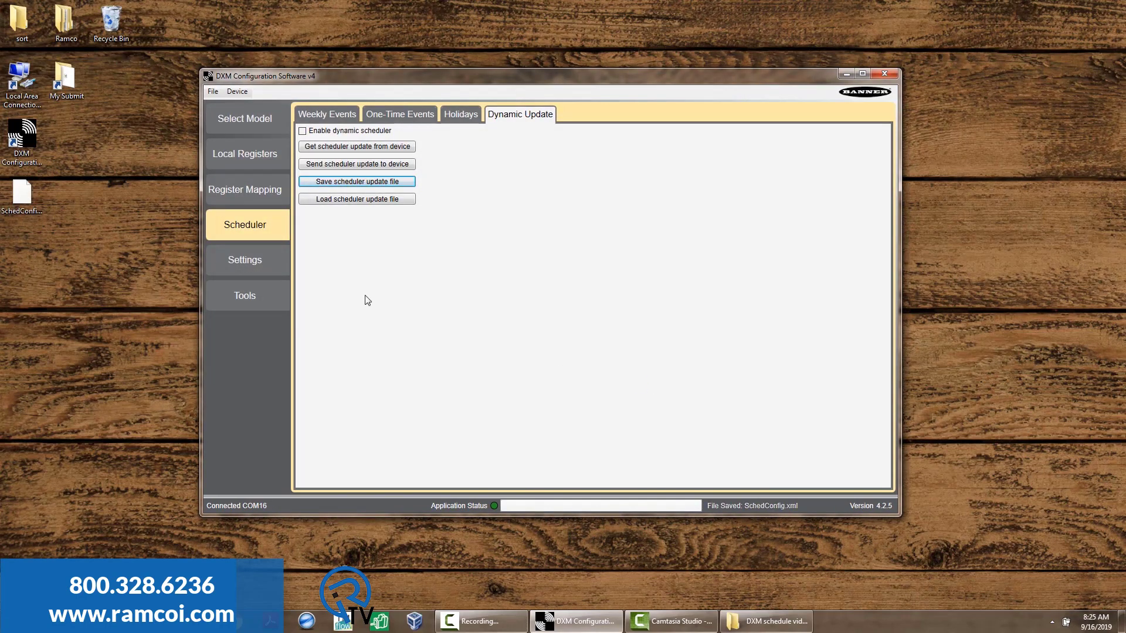
pyautogui.rightClick(24, 196)
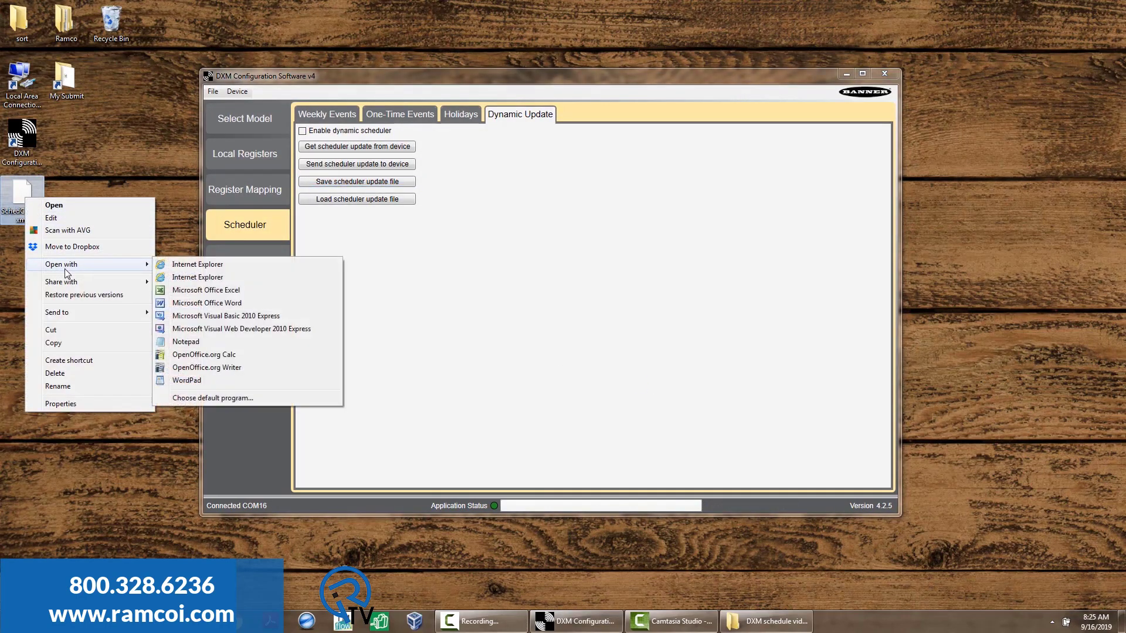
# Change the holiday dates in SchedConfig.xml to 2020 in Notepad and save the file.
pyautogui.moveTo(132, 263)
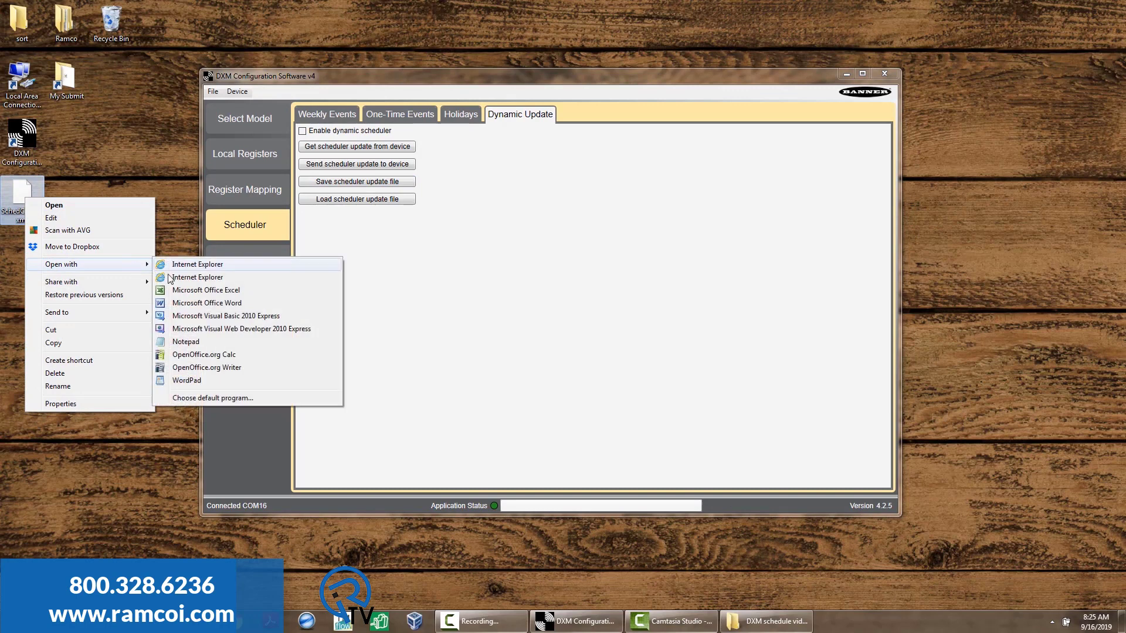
pyautogui.click(191, 345)
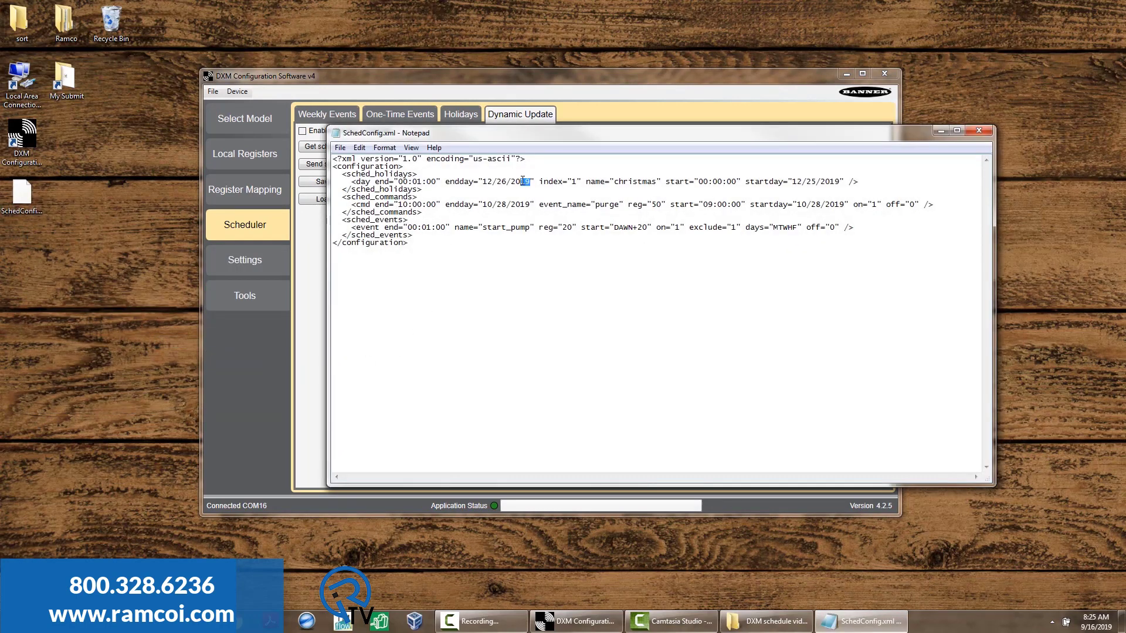
pyautogui.write('2020')
pyautogui.click(340, 148)
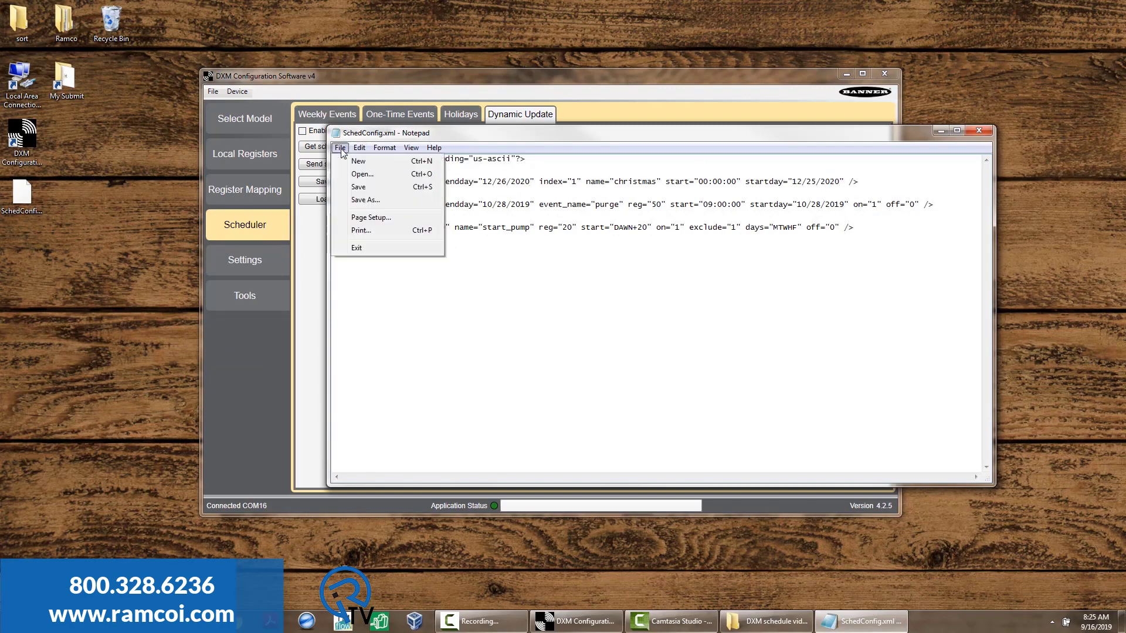
pyautogui.click(354, 185)
pyautogui.click(981, 134)
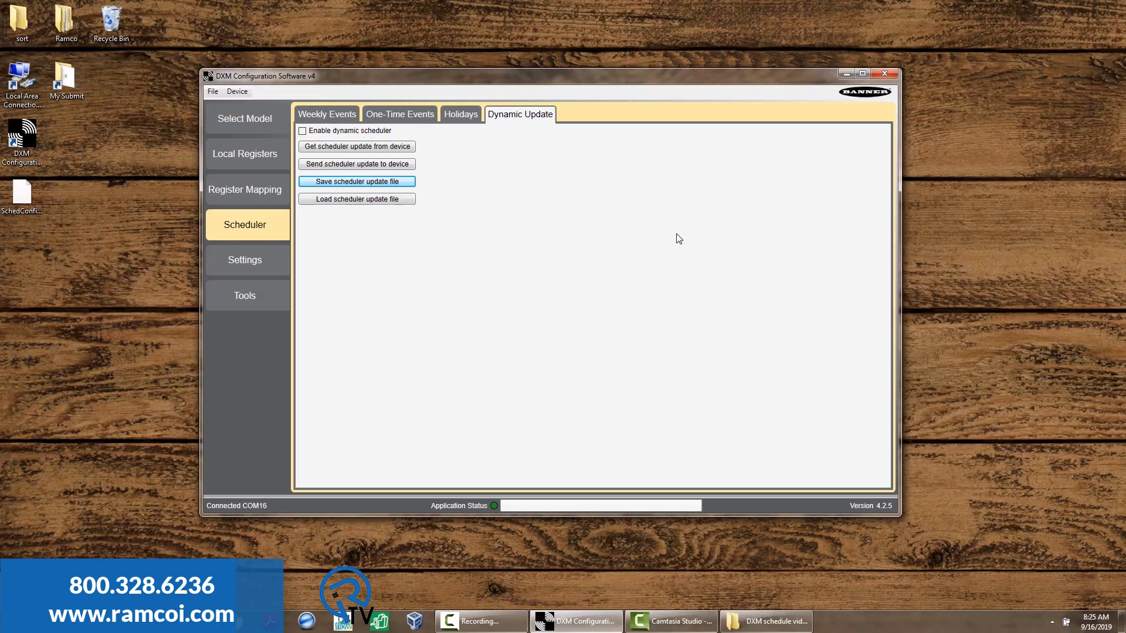
# Load the edited SchedConfig.xml into DXM and check the holidays show 2020.
pyautogui.click(364, 200)
pyautogui.click(562, 258)
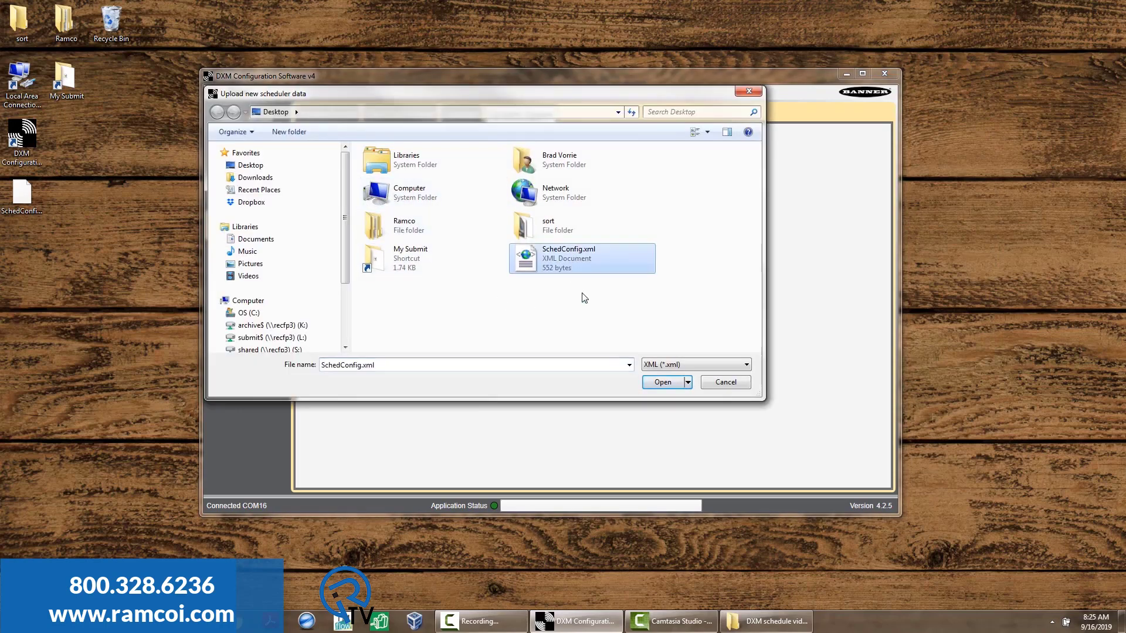
pyautogui.click(668, 382)
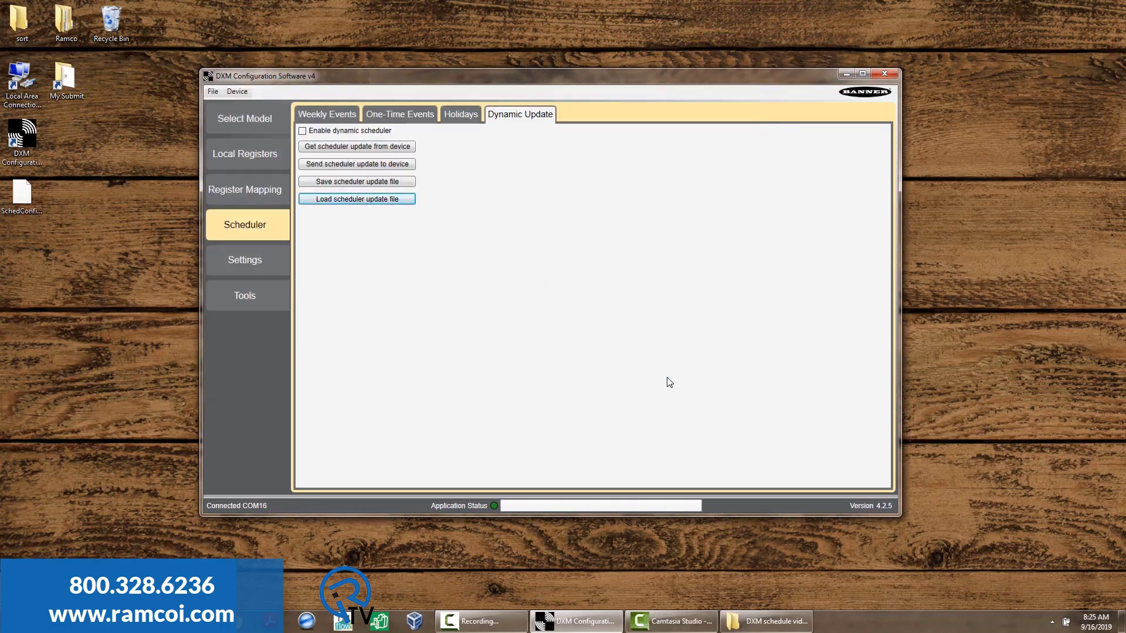
pyautogui.click(457, 115)
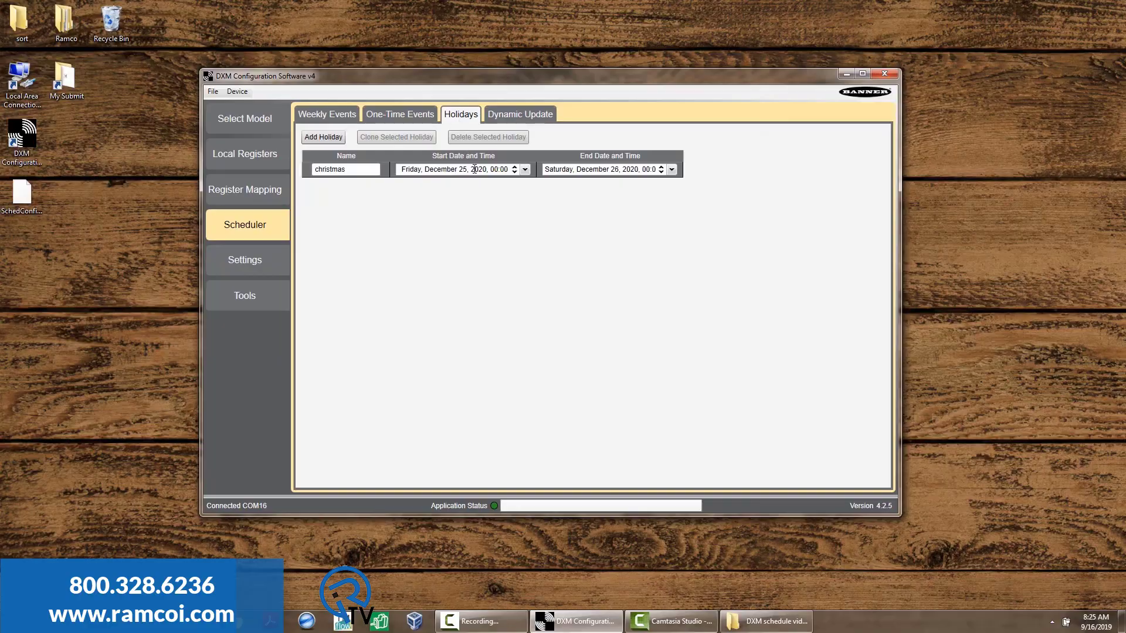